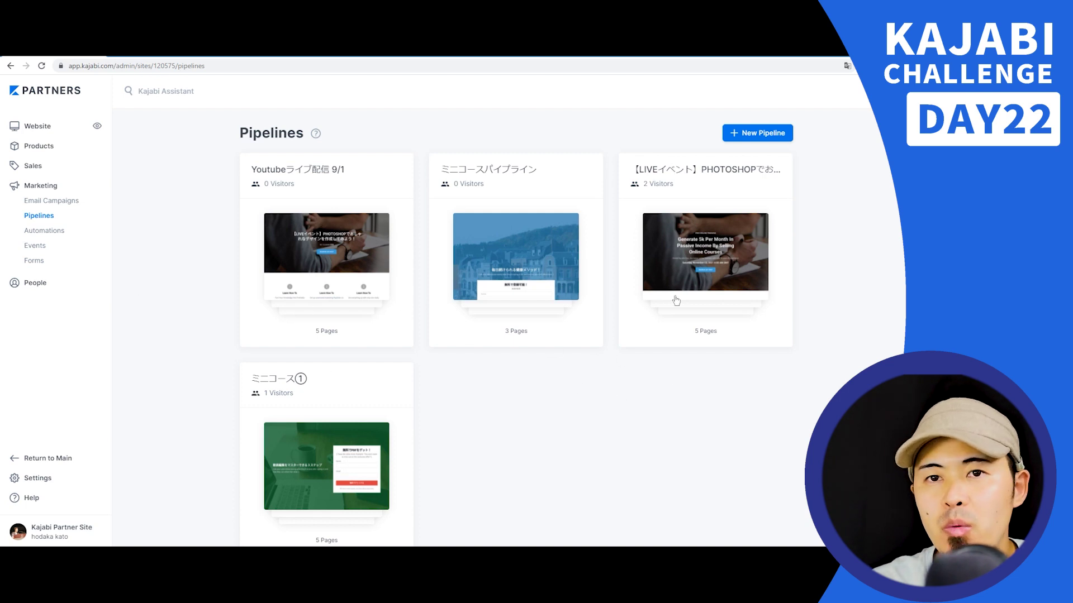
Step: Start a new pipeline from the legacy Webinar blueprint
scroll(502, 299, "down", 2)
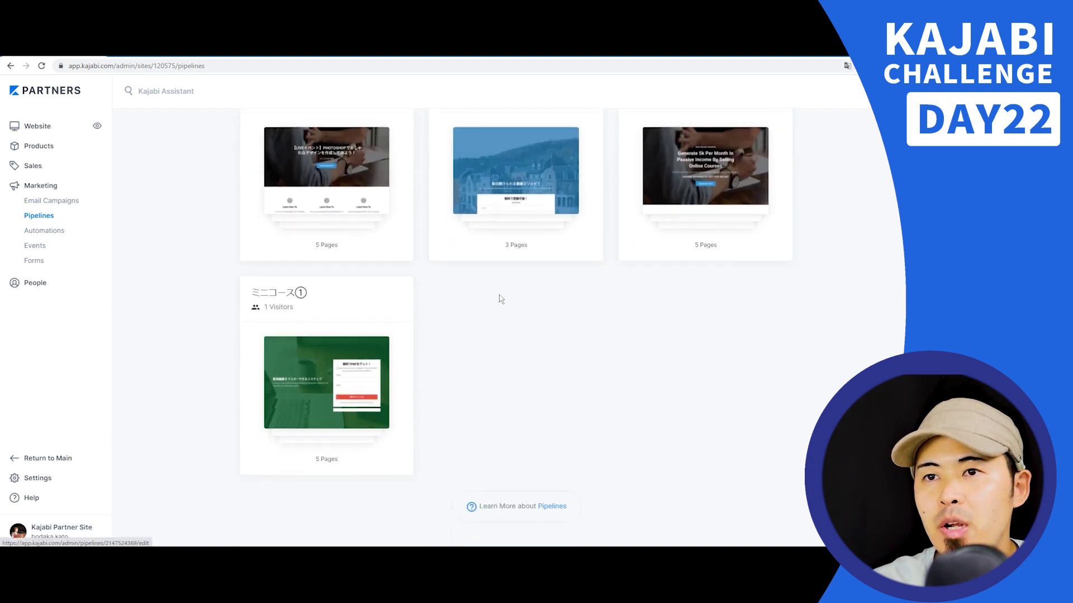
scroll(526, 385, "up", 2)
left_click(747, 134)
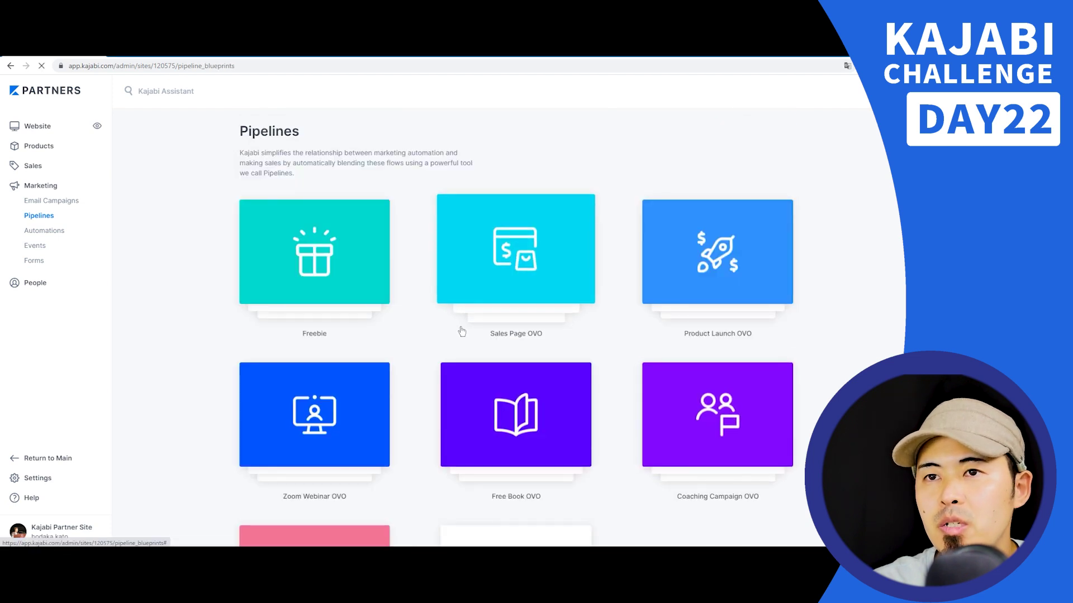
scroll(461, 332, "down", 3)
left_click(515, 518)
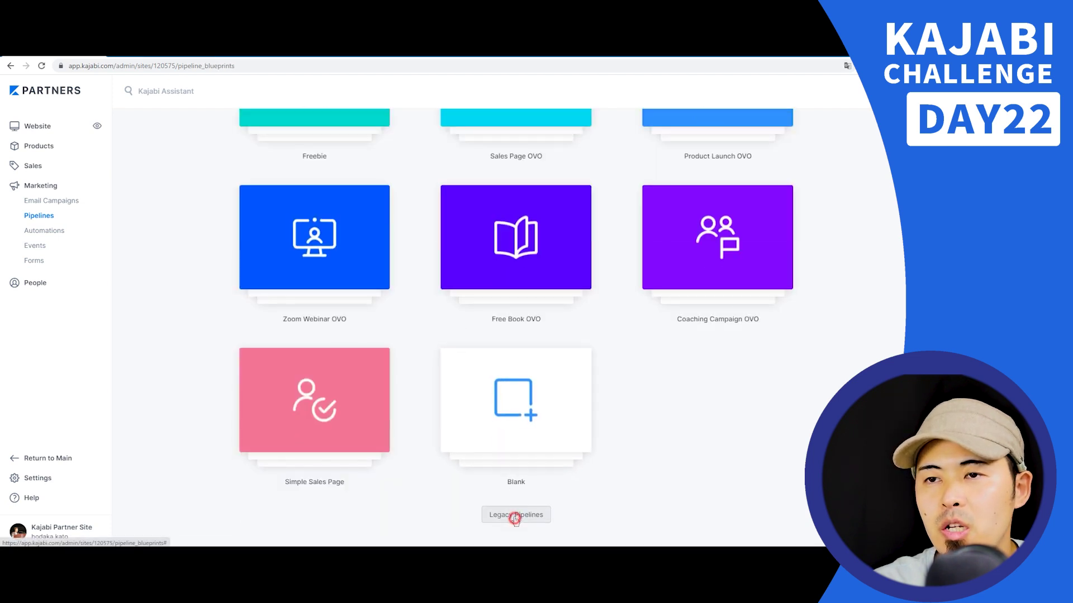
left_click(333, 376)
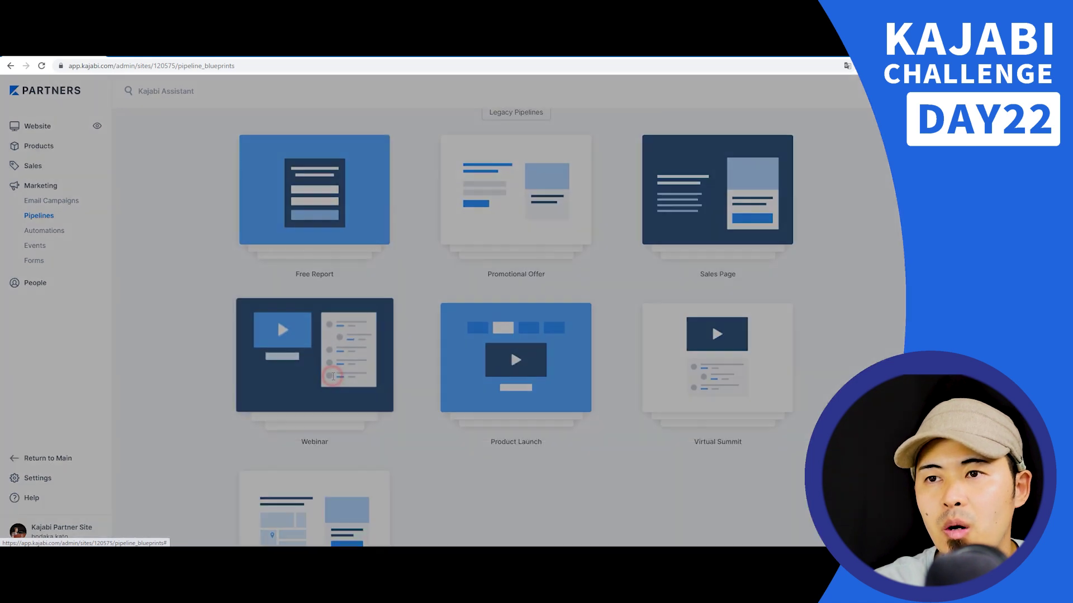
left_click(456, 450)
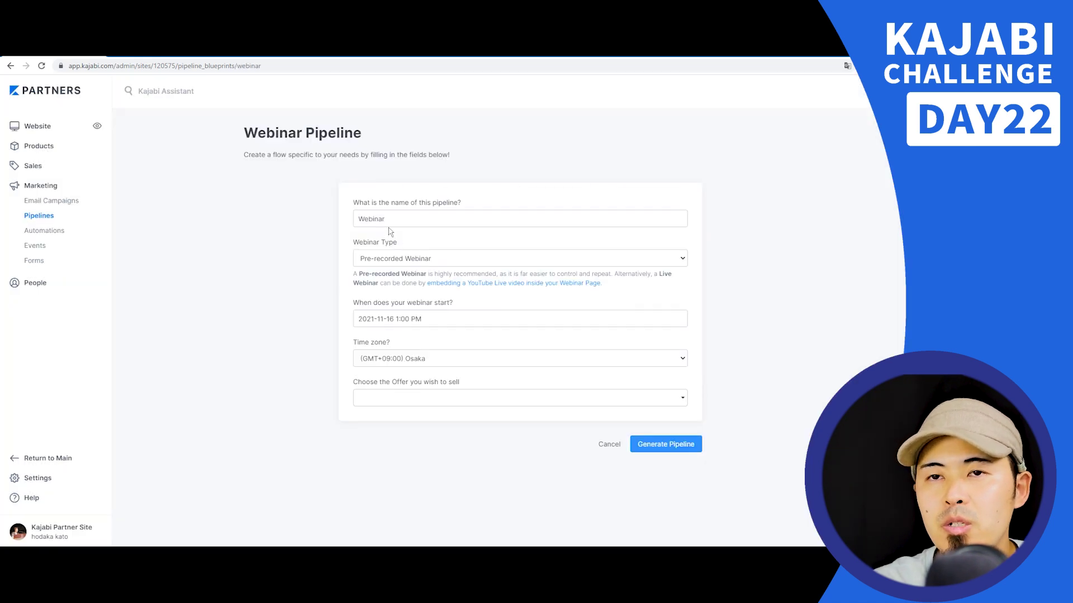
Step: Name the webinar pipeline 自動化ウェビナー 30分毎
left_click(401, 219)
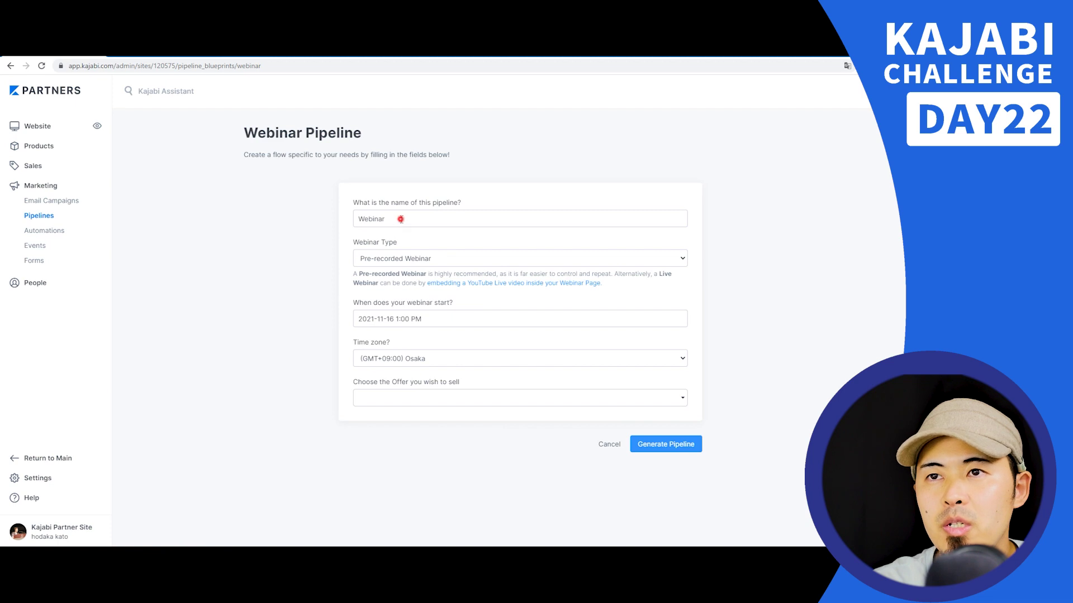
key("ctrl+a")
type("自動化ウェビナー 30分毎")
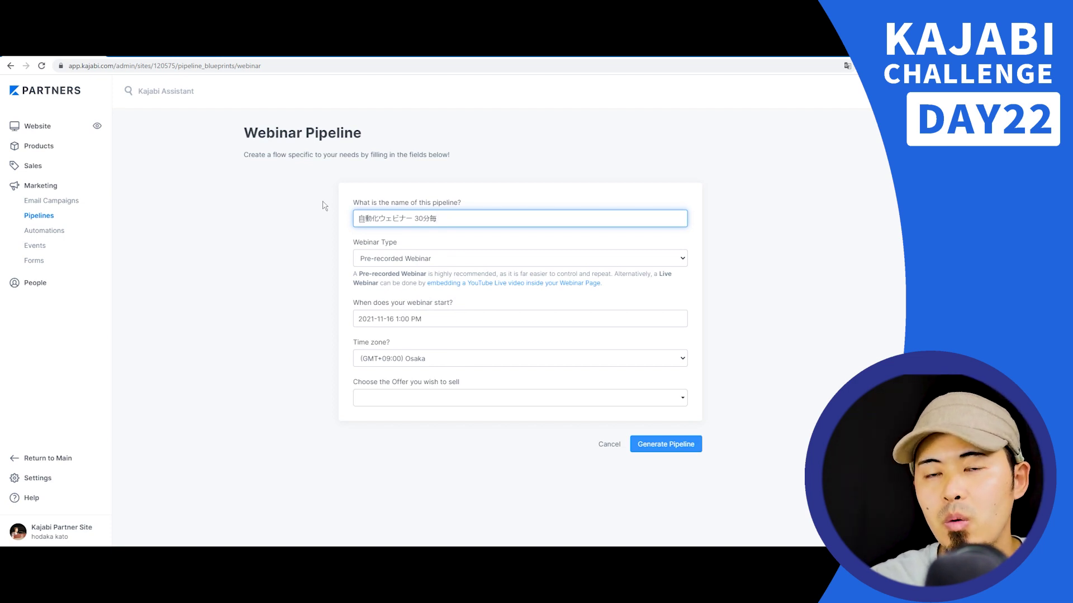
triple_click(388, 221)
left_click(288, 291)
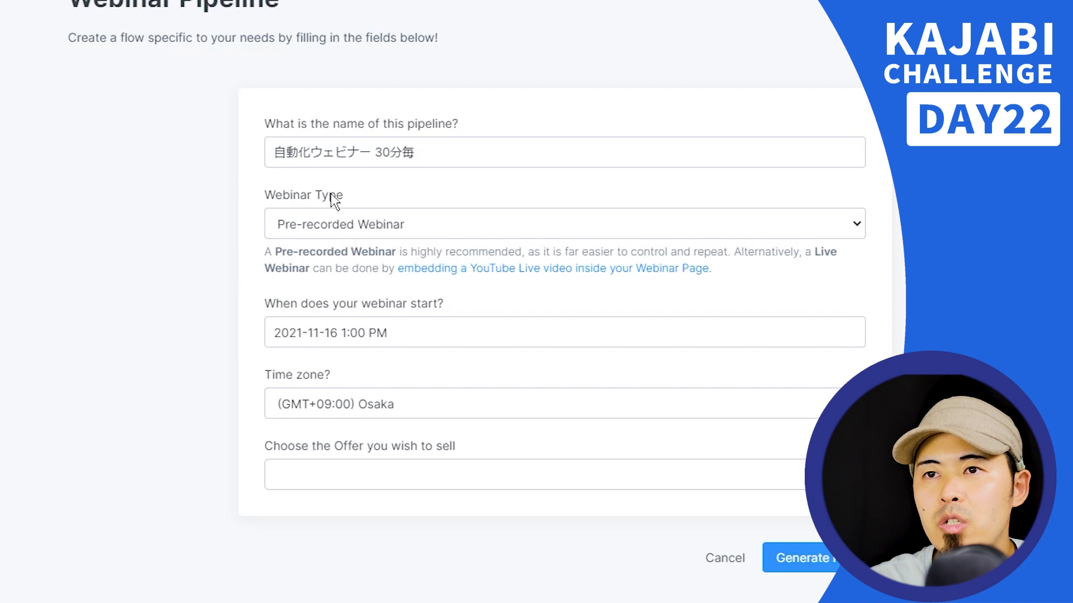
Step: Set the webinar start to October 1, 2021, keeping the 1:00 PM time
left_click(451, 319)
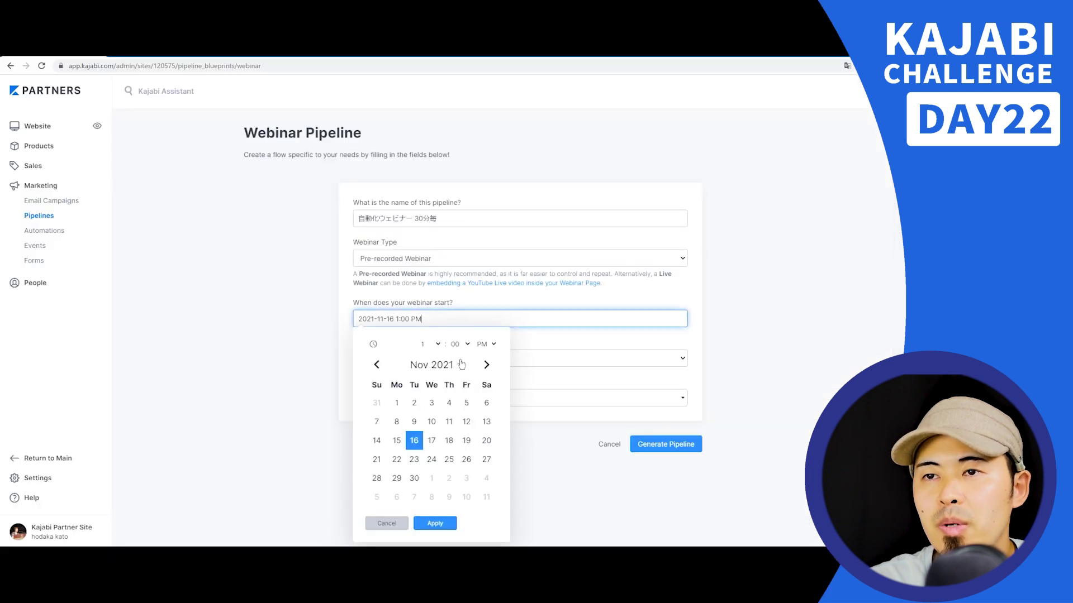
left_click(376, 365)
left_click(466, 403)
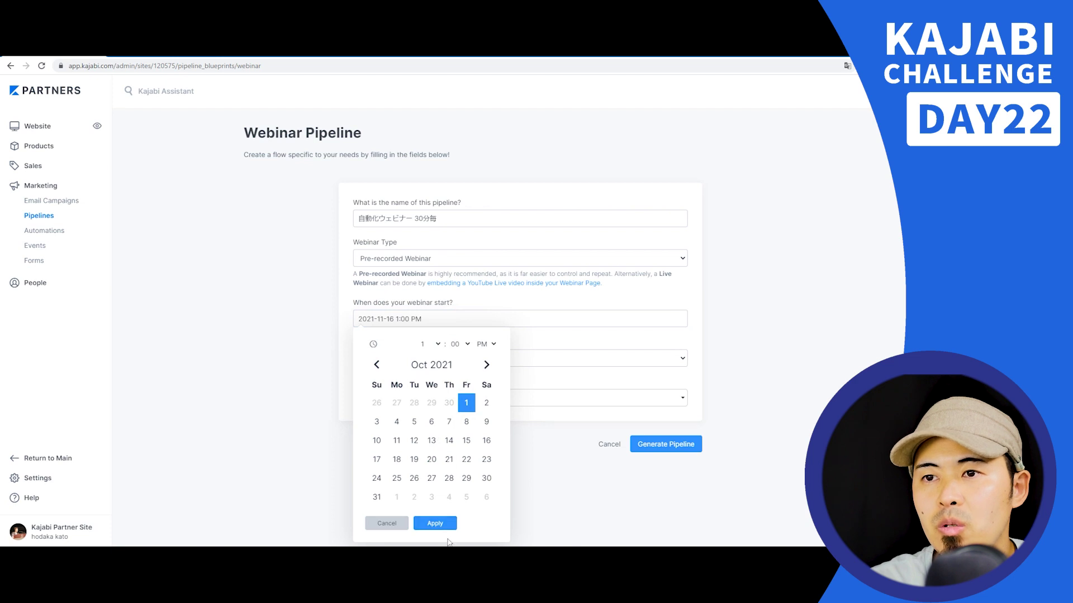
left_click(436, 523)
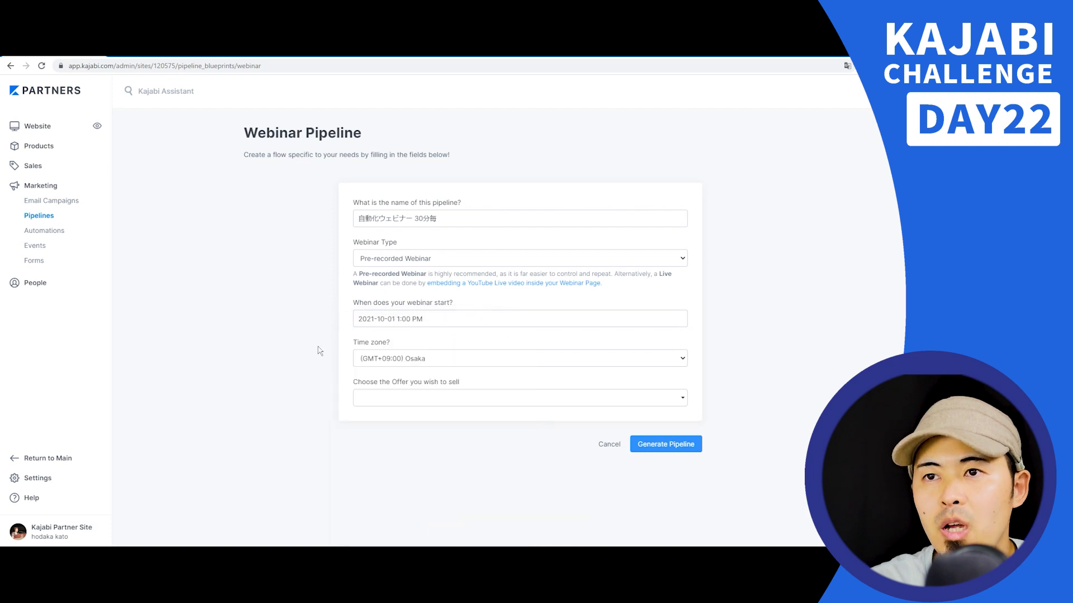
Step: Choose PHOTOSHOP入門編(通常) as the offer to sell and generate the pipeline
left_click(466, 403)
scroll(465, 468, "down", 5)
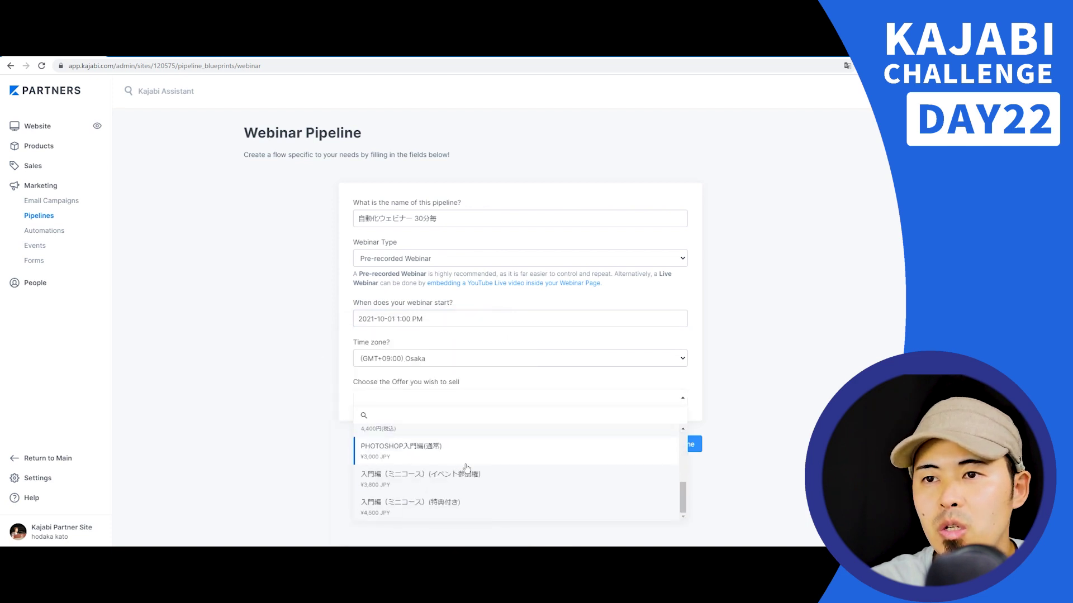
left_click(426, 464)
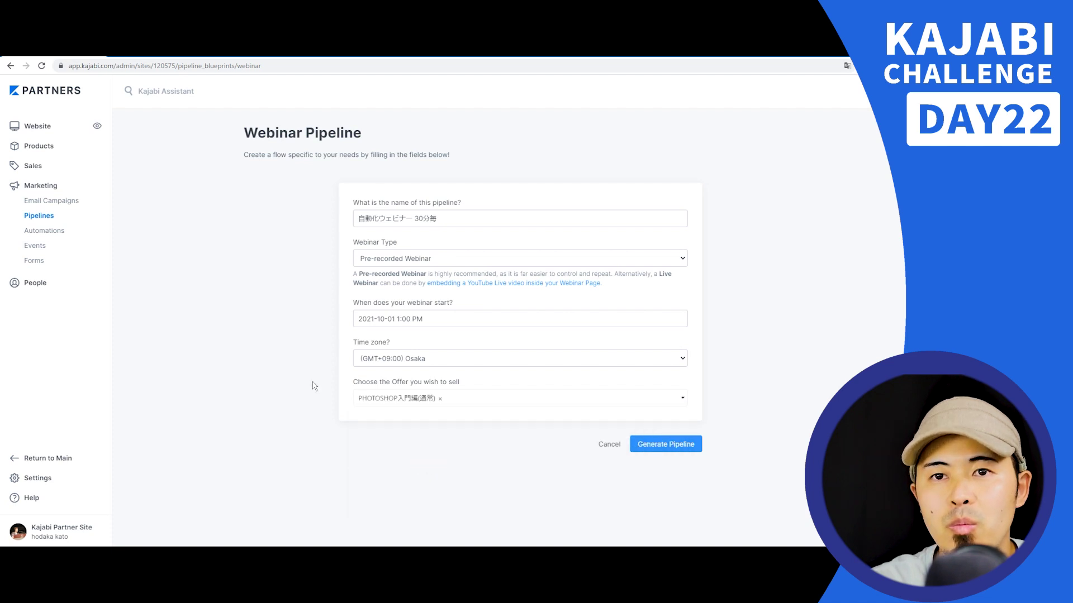
left_click(664, 444)
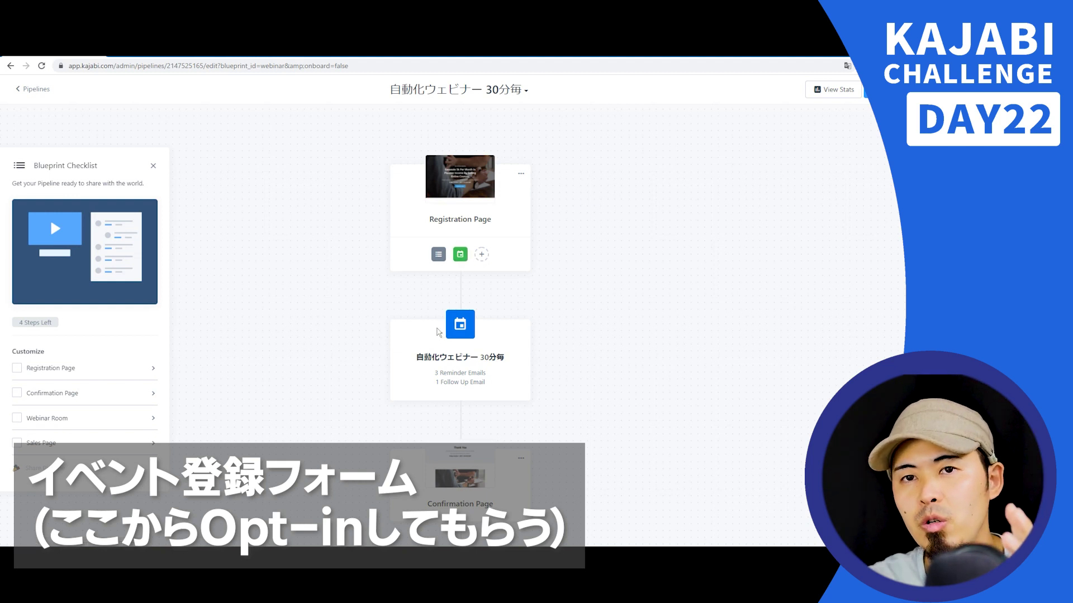
Step: Review the generated pipeline's stages from the Registration Page down to the Offer Checkout
scroll(438, 333, "down", 1)
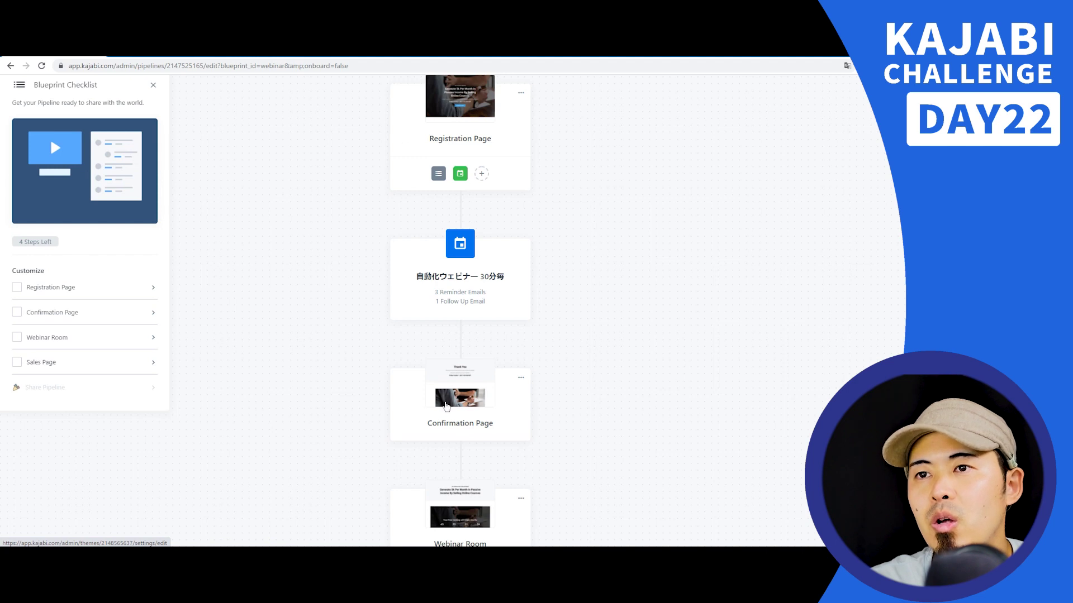
scroll(437, 361, "down", 2)
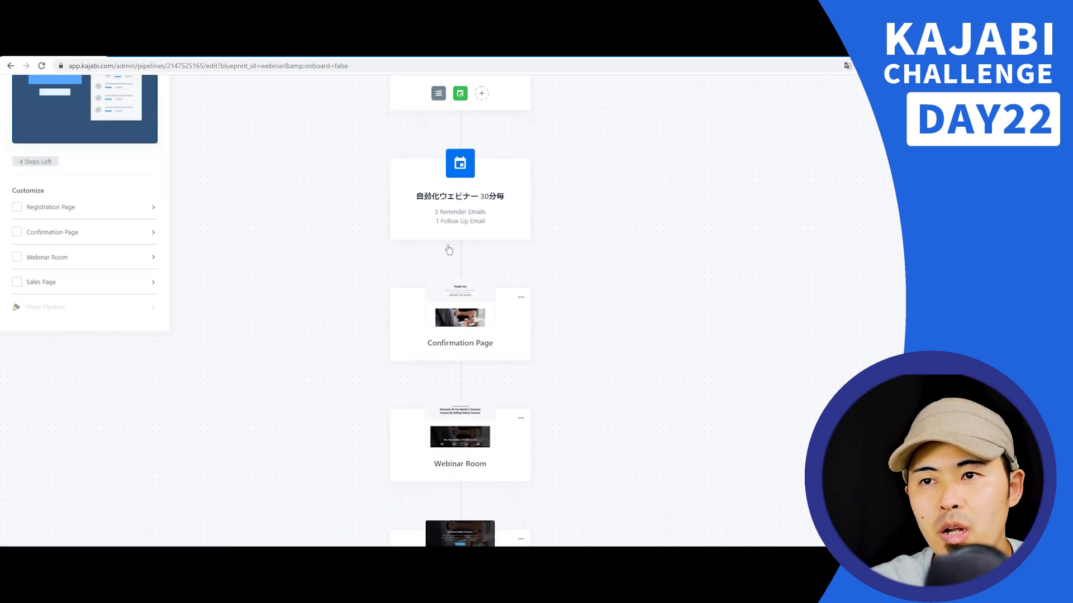
scroll(447, 251, "down", 4)
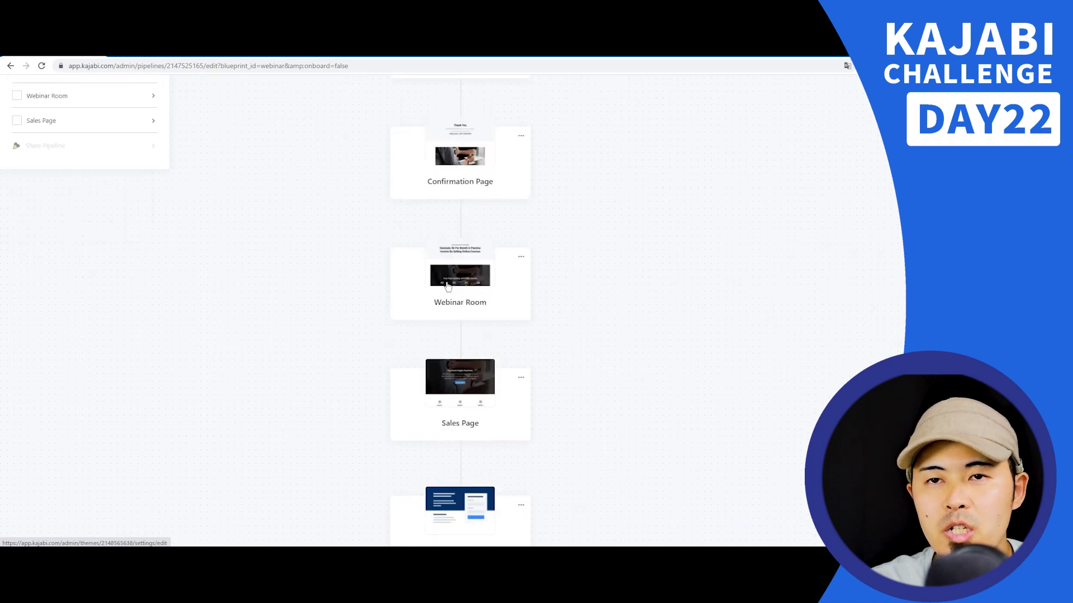
scroll(448, 286, "down", 4)
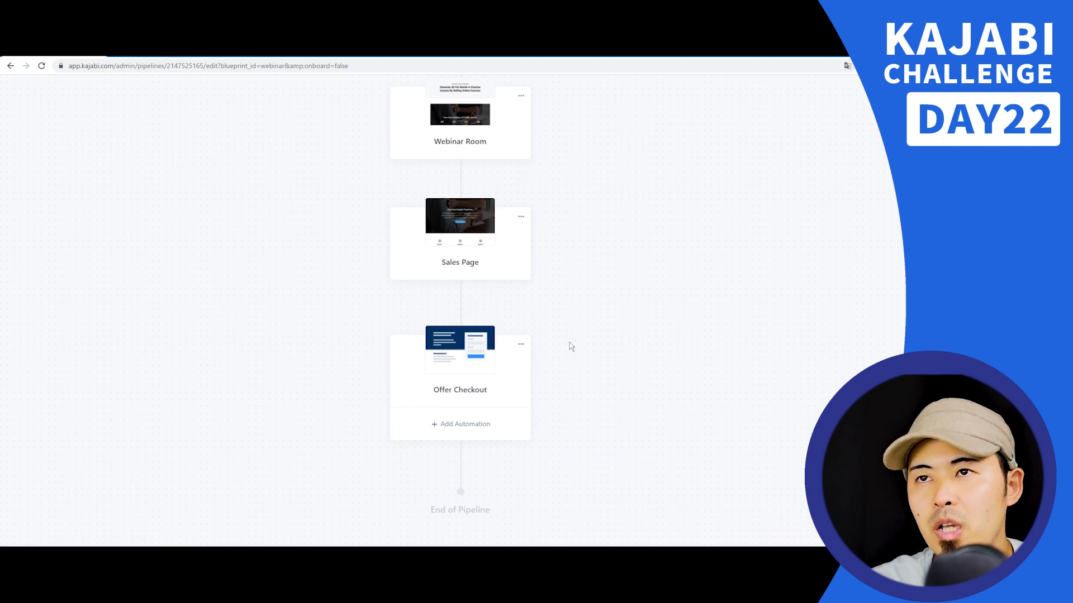
scroll(555, 333, "up", 12)
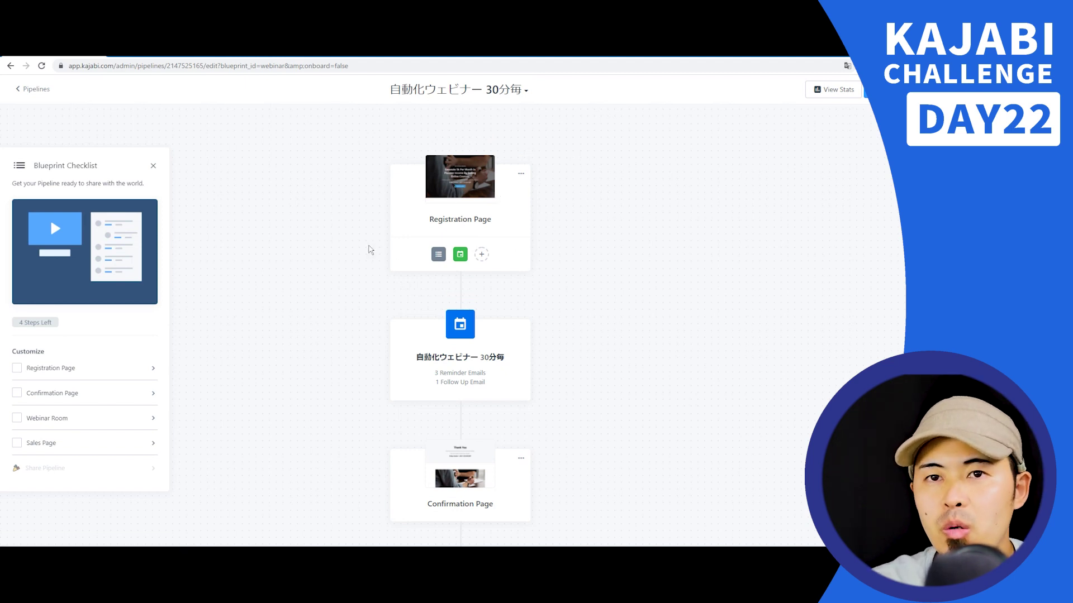
Step: Open the pipeline's webinar event and set its date and time to 2021-08-18 1:40 PM
left_click(451, 342)
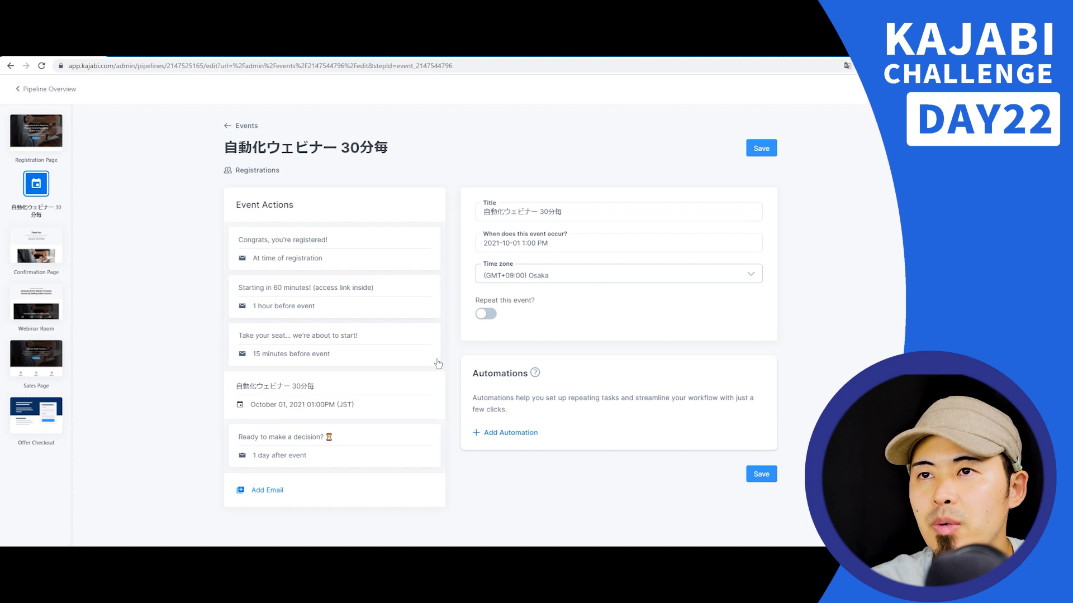
left_click(530, 247)
left_click(648, 275)
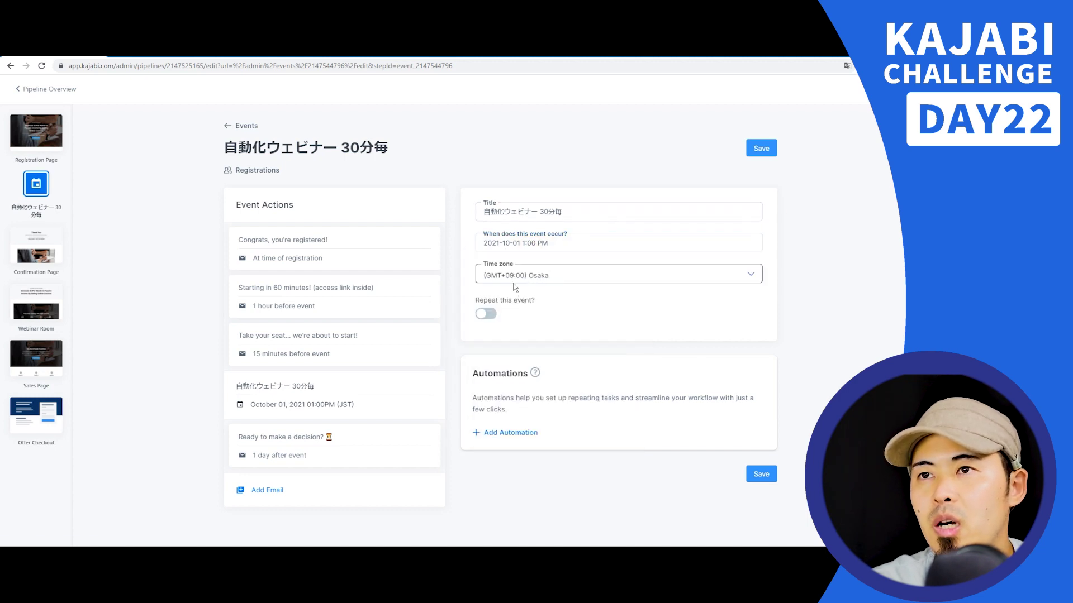
left_click(546, 244)
left_click(497, 283)
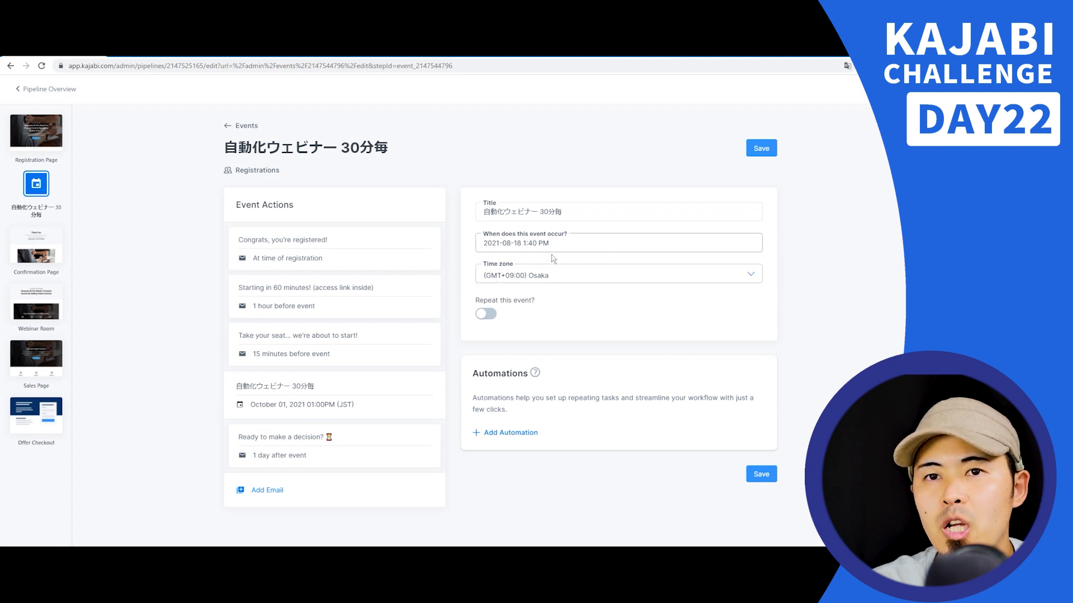
Step: Make the webinar event repeat every 30 minutes and save it
left_click(487, 316)
left_click(535, 349)
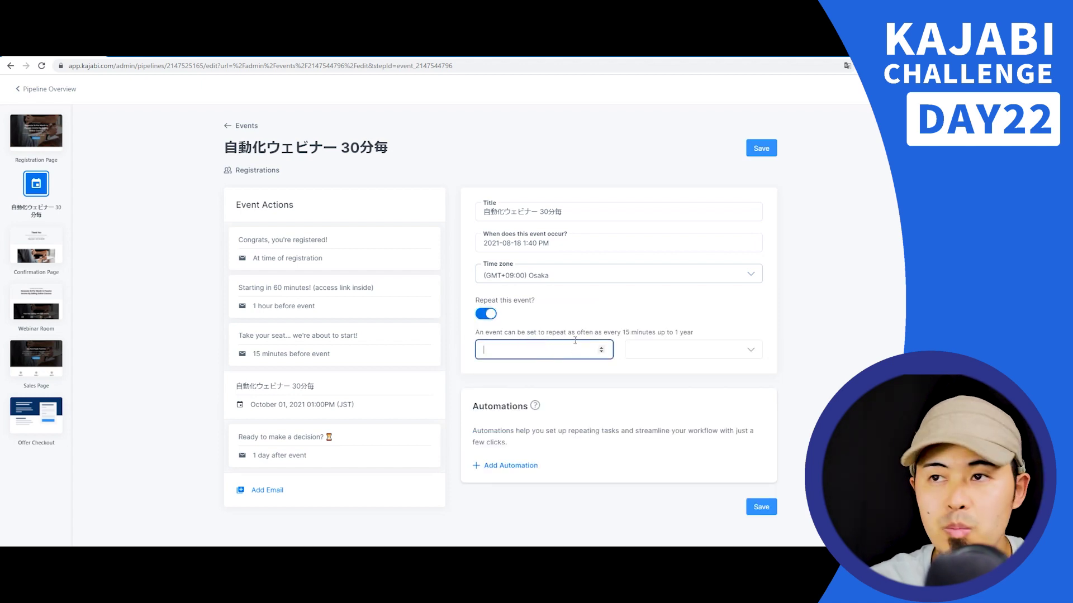
type("30")
left_click(741, 349)
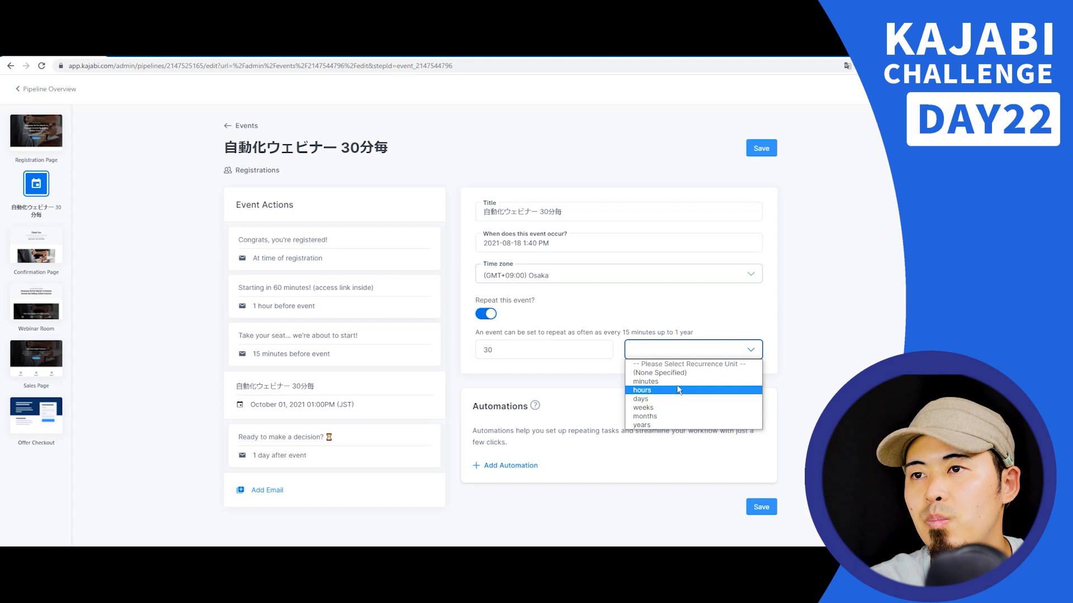
left_click(677, 385)
left_click(788, 338)
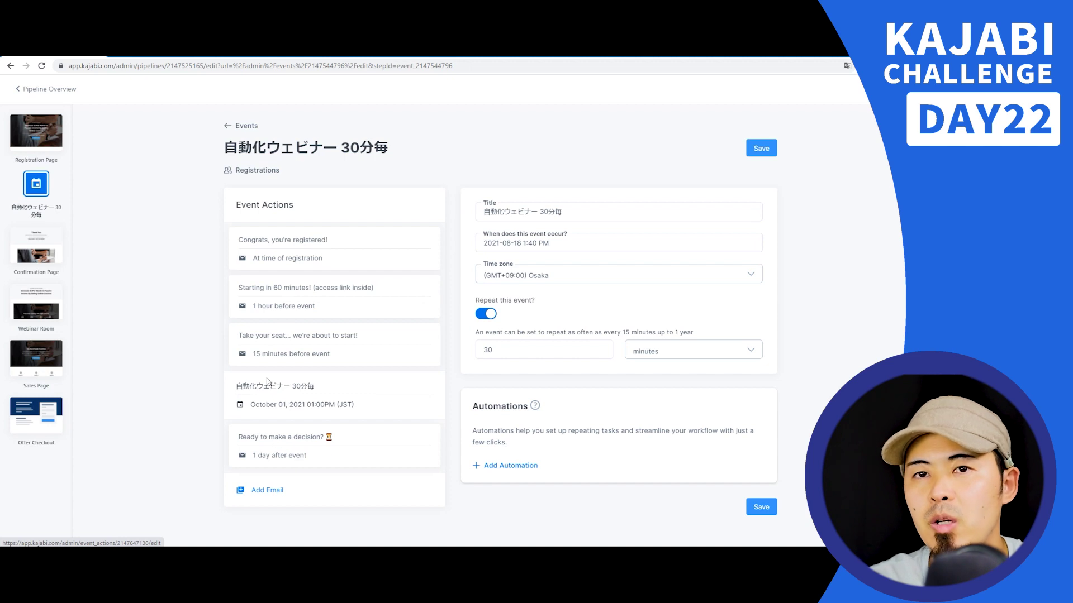
left_click(761, 148)
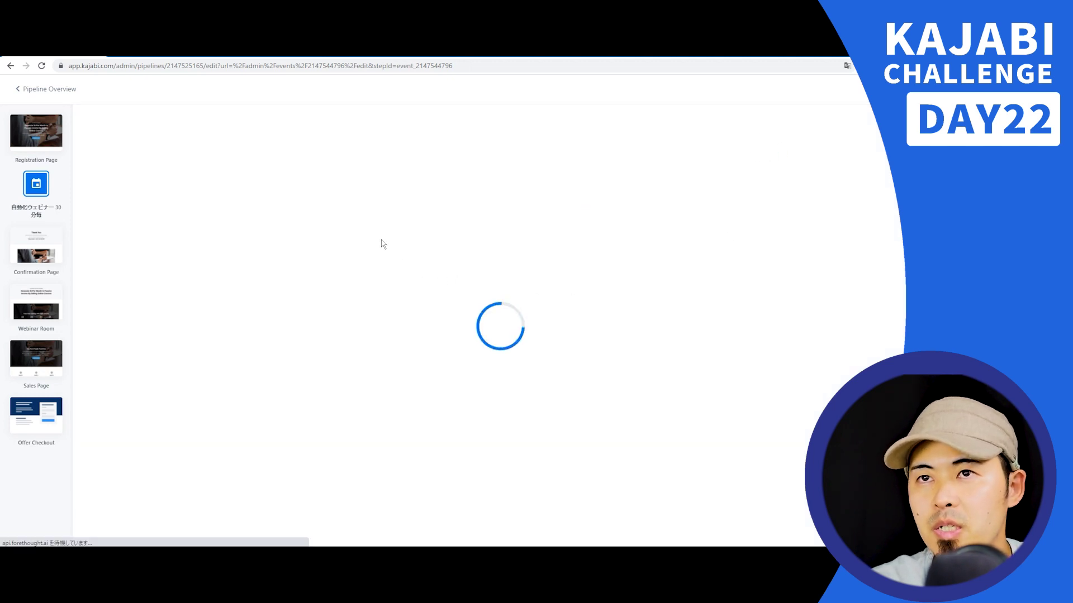
Step: Set the event's start time to 2:00 PM on 2021-08-18 and check the countdown on the Confirmation Page
left_click(522, 243)
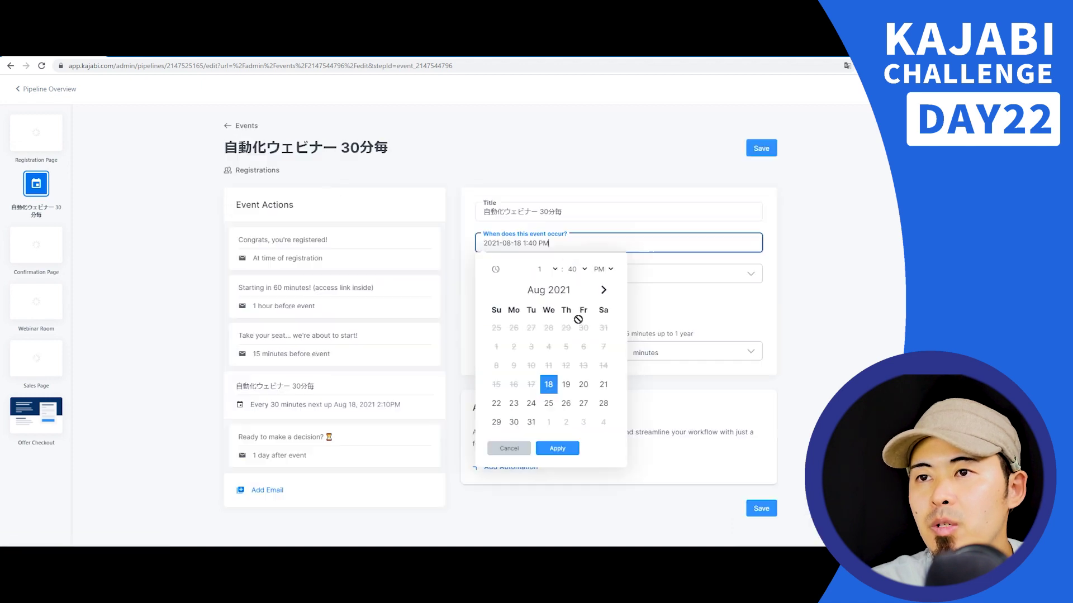
left_click(547, 269)
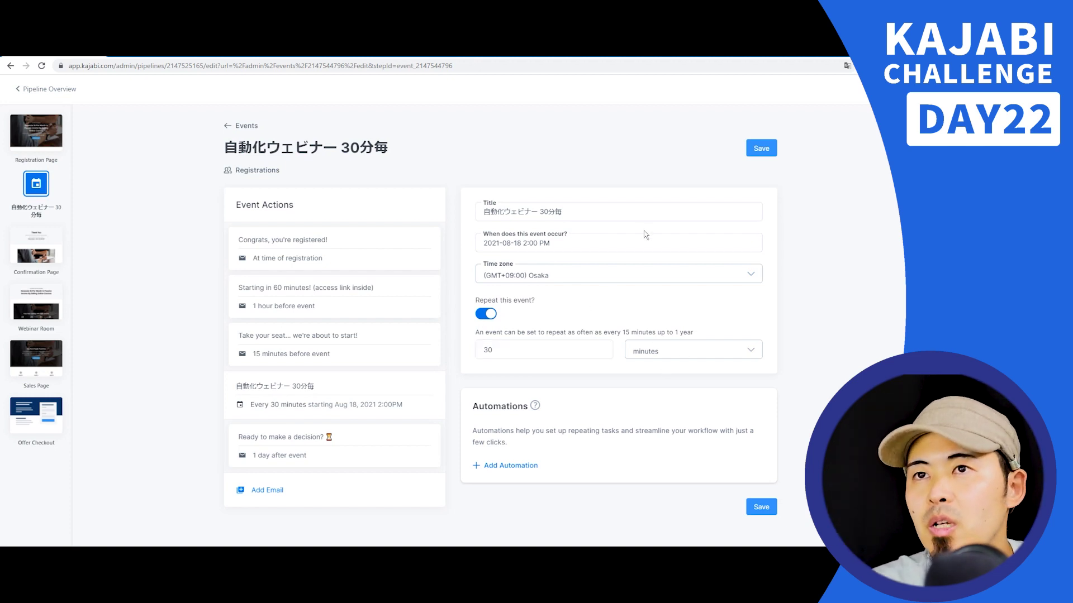
left_click(36, 254)
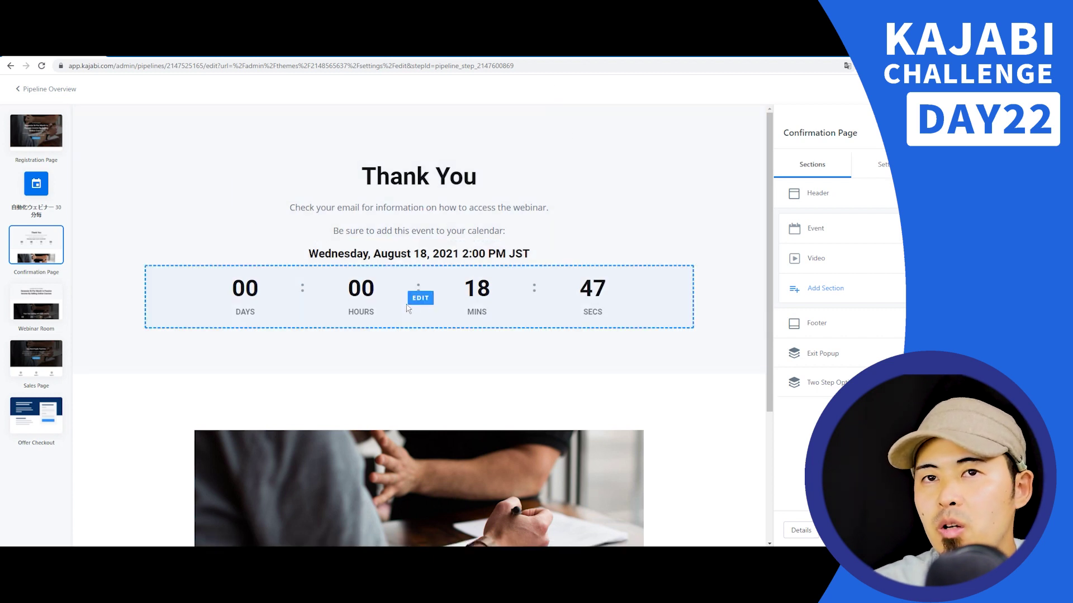
Step: Enable the countdown timer in the Event section of the Registration Page and check it in the page preview
left_click(53, 144)
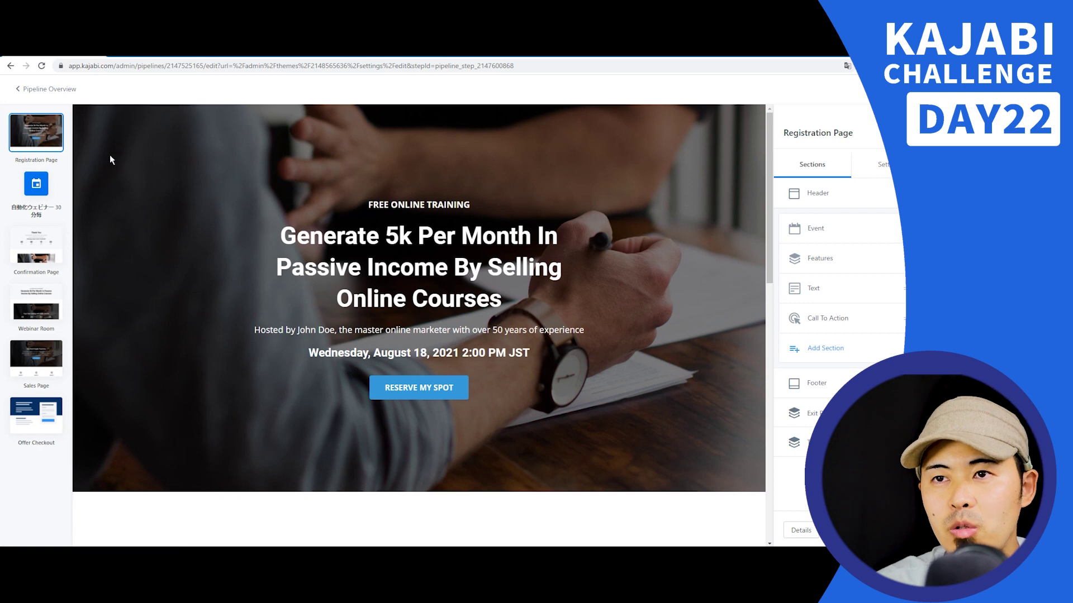
left_click(379, 353)
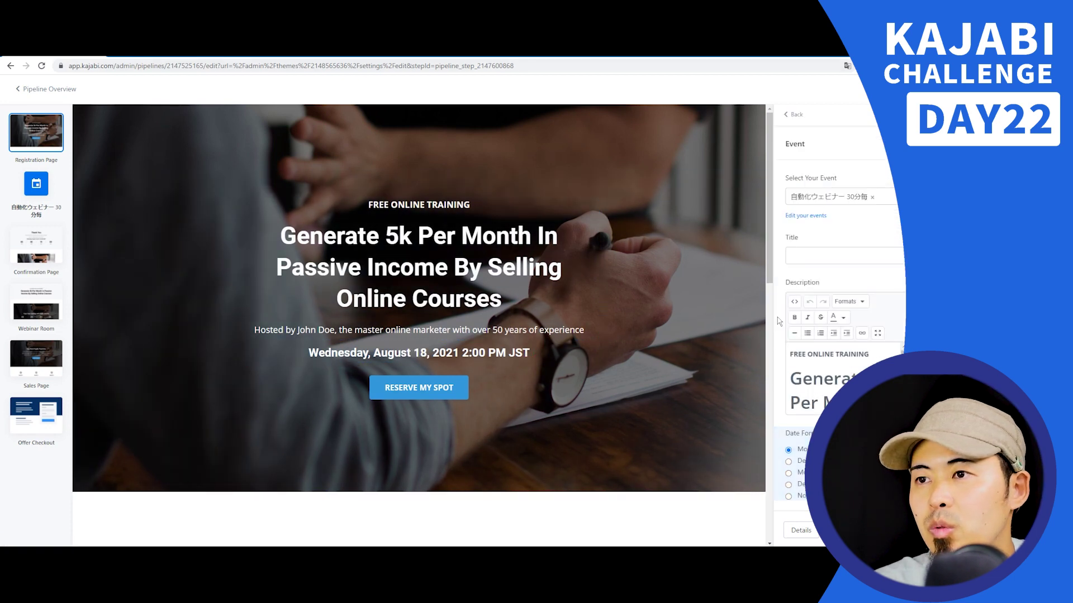
scroll(780, 321, "down", 3)
scroll(799, 419, "down", 3)
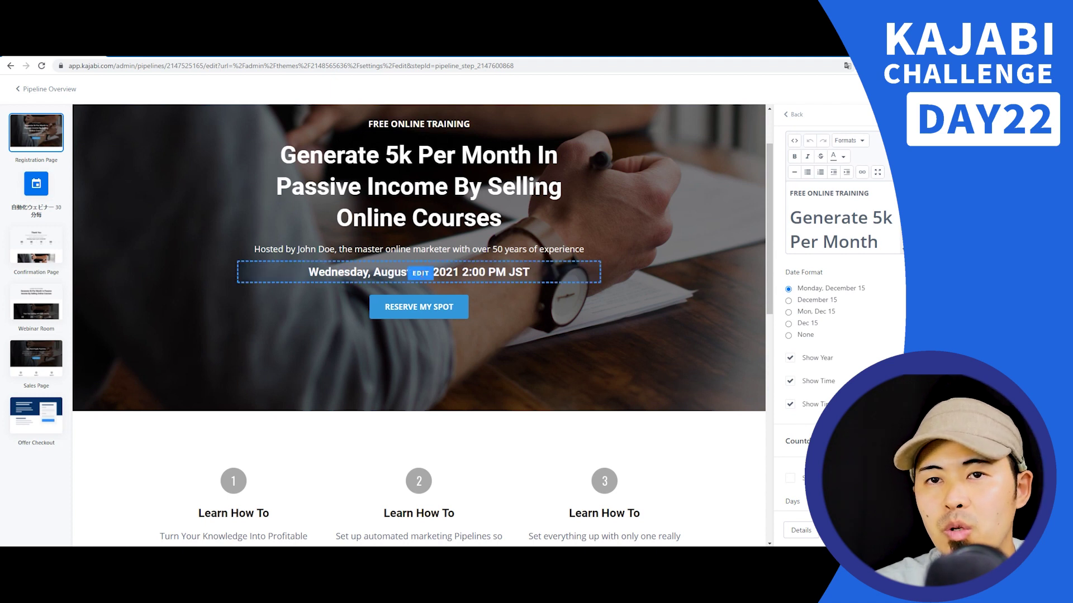
scroll(865, 313, "down", 2)
left_click(789, 397)
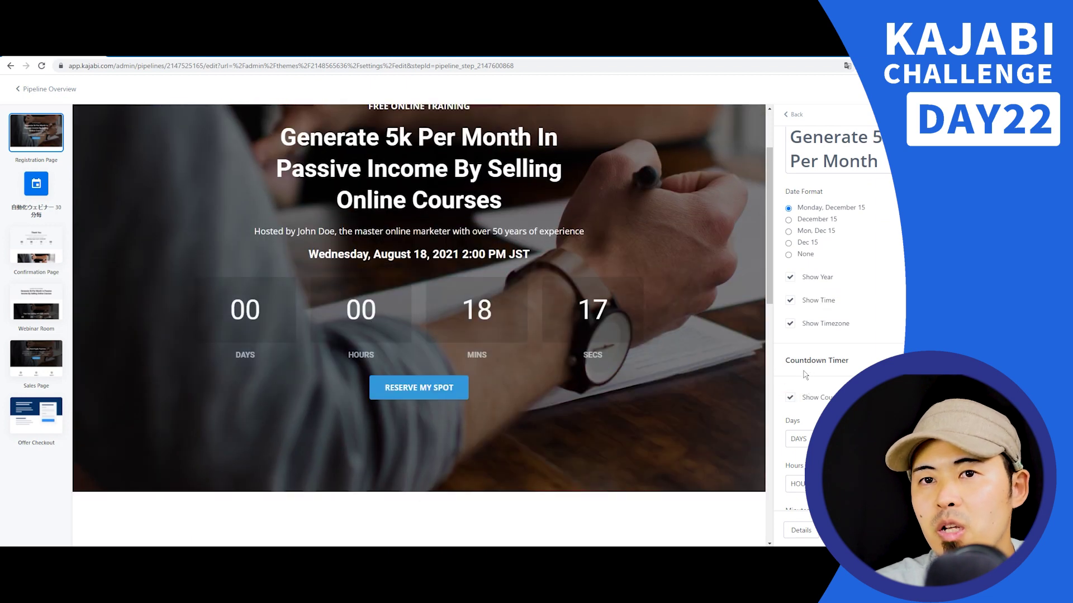
scroll(838, 313, "down", 3)
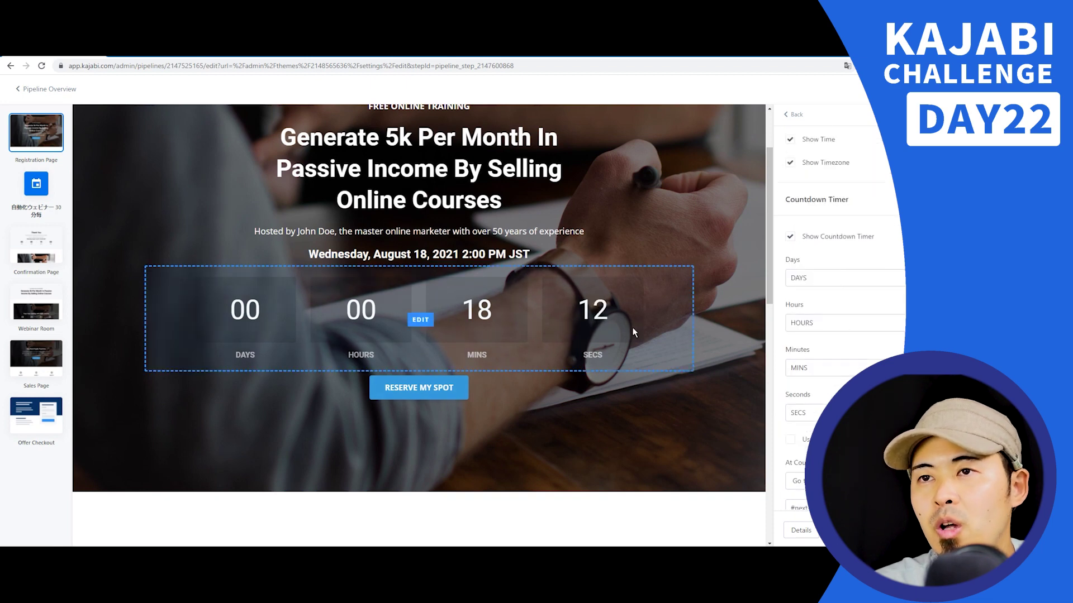
scroll(629, 310, "up", 2)
scroll(633, 310, "down", 2)
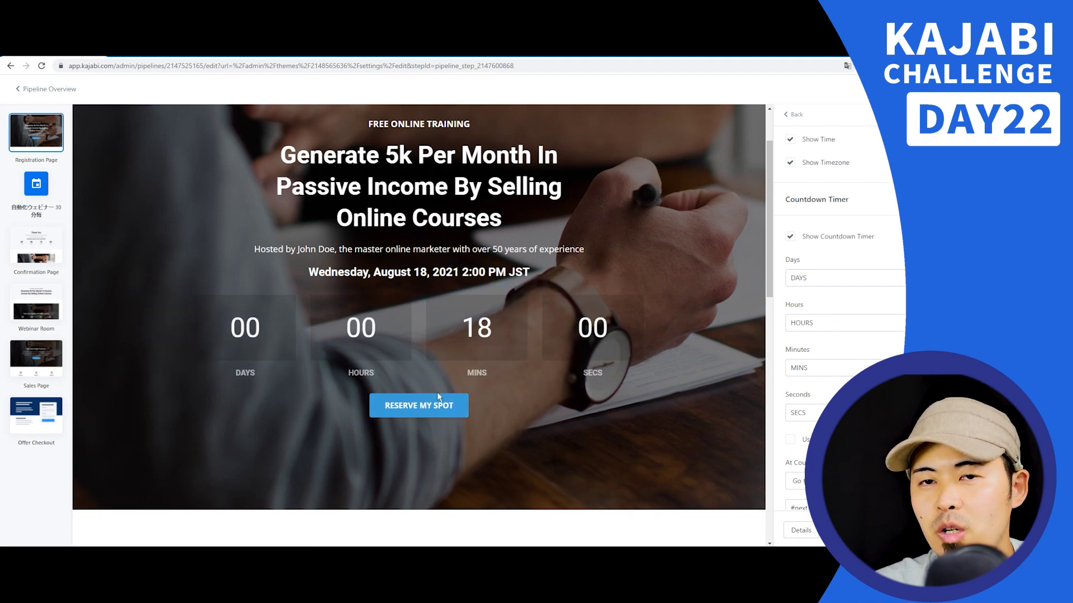
Step: Review the Registration Page preview, then open the Confirmation Page to check its event countdown
scroll(662, 237, "down", 4)
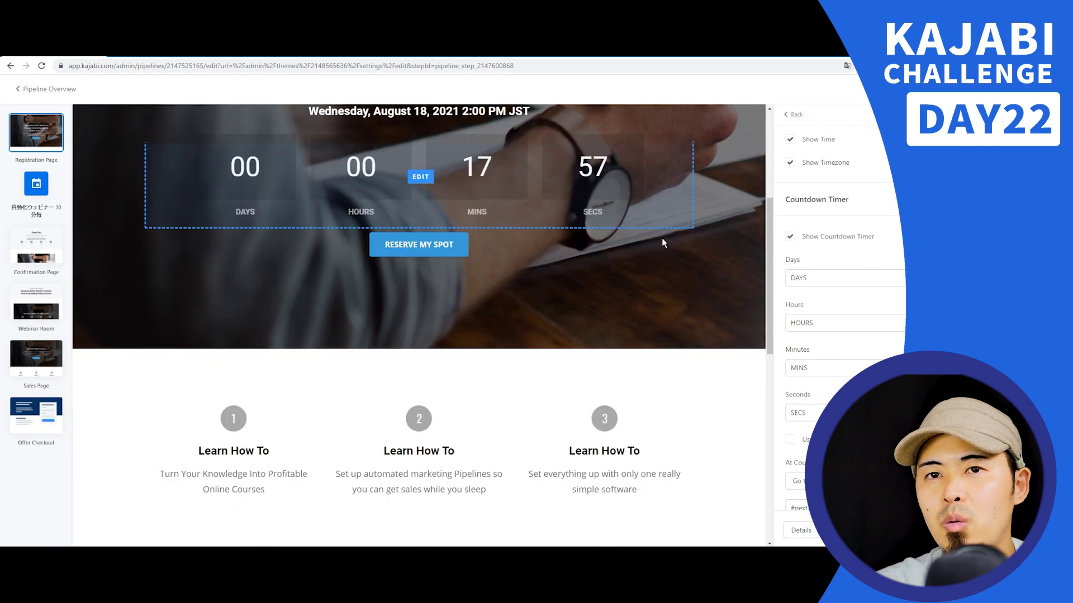
scroll(660, 241, "up", 5)
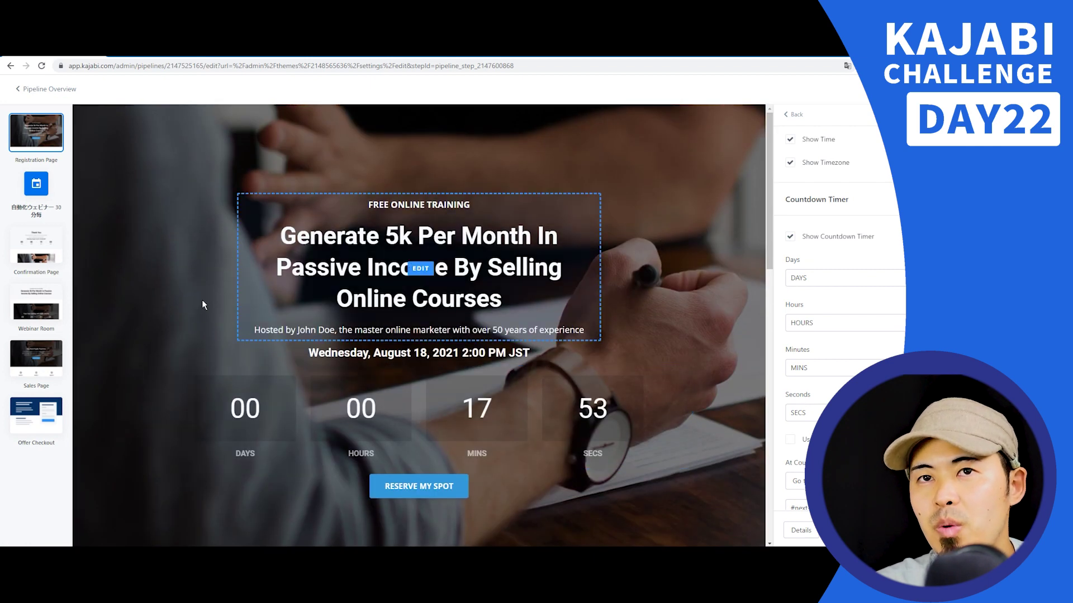
left_click(37, 245)
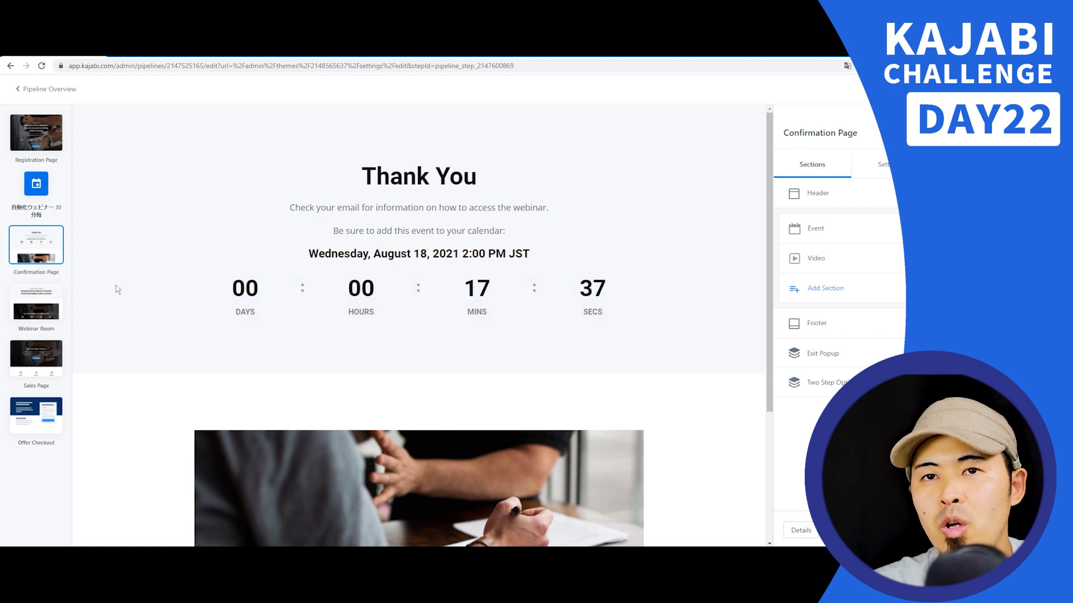
Step: Replace the Webinar Room's headline text with "PHOTOSHOPでおしゃれなデザインを作成してみよう！"
left_click(33, 319)
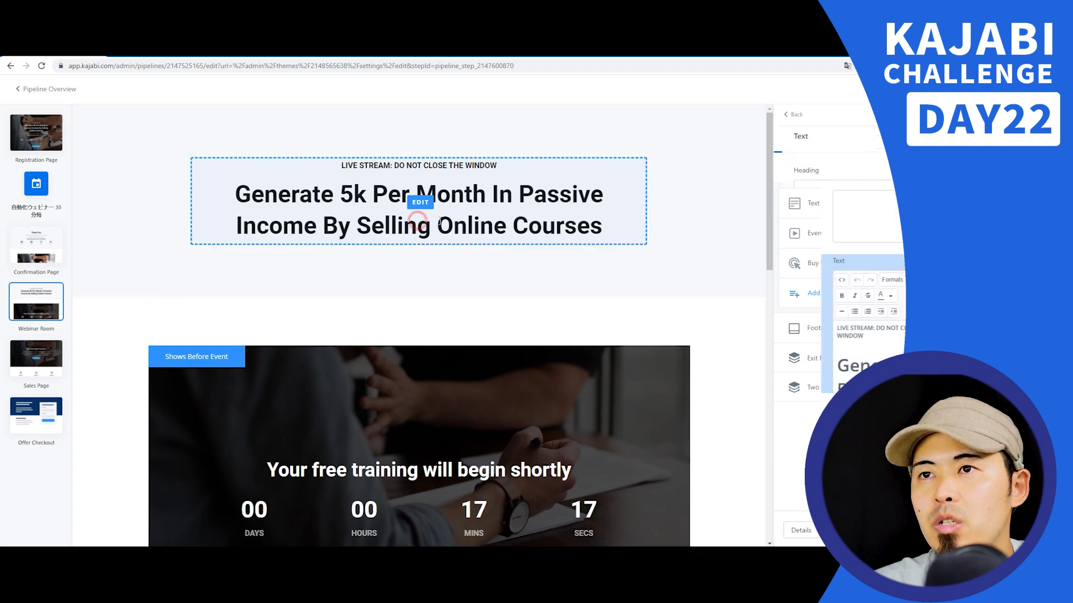
left_click(420, 202)
left_click_drag(808, 376, 827, 430)
type("PHOTOSHOPでおしゃれなデザインを作成してみよう！")
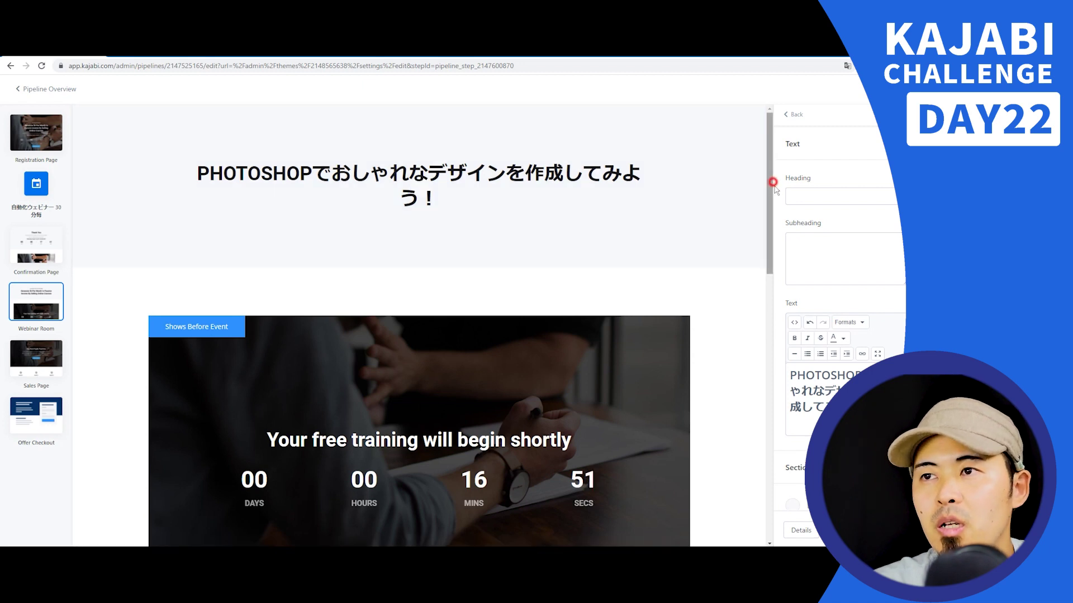
Step: Examine the Webinar Room preview's blocks shown before the event, at event start and after the event
scroll(772, 224, "down", 10)
scroll(303, 219, "up", 8)
scroll(492, 262, "down", 3)
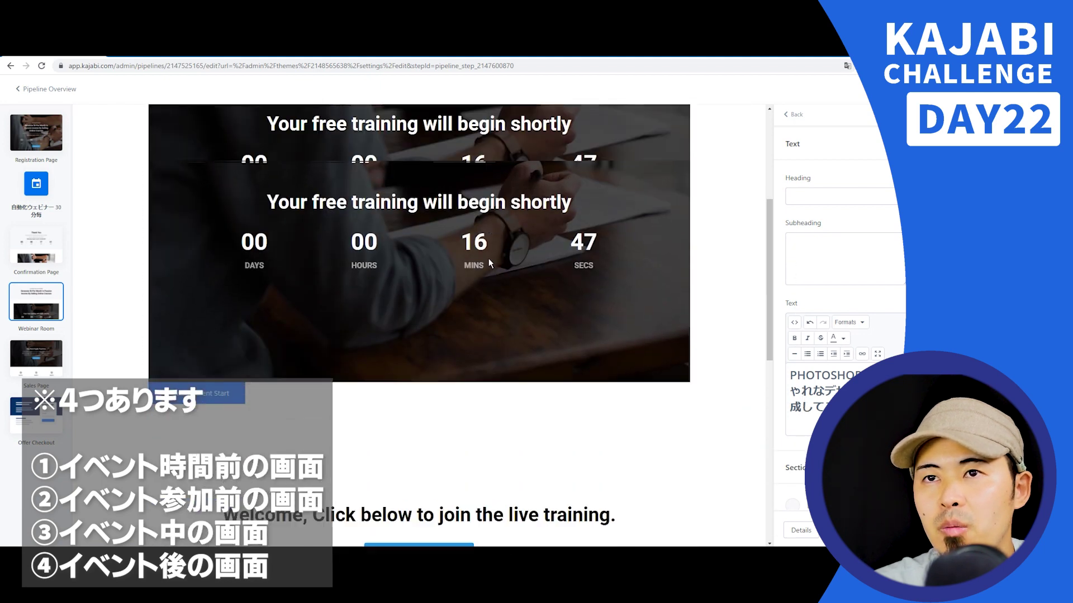
scroll(469, 298, "up", 5)
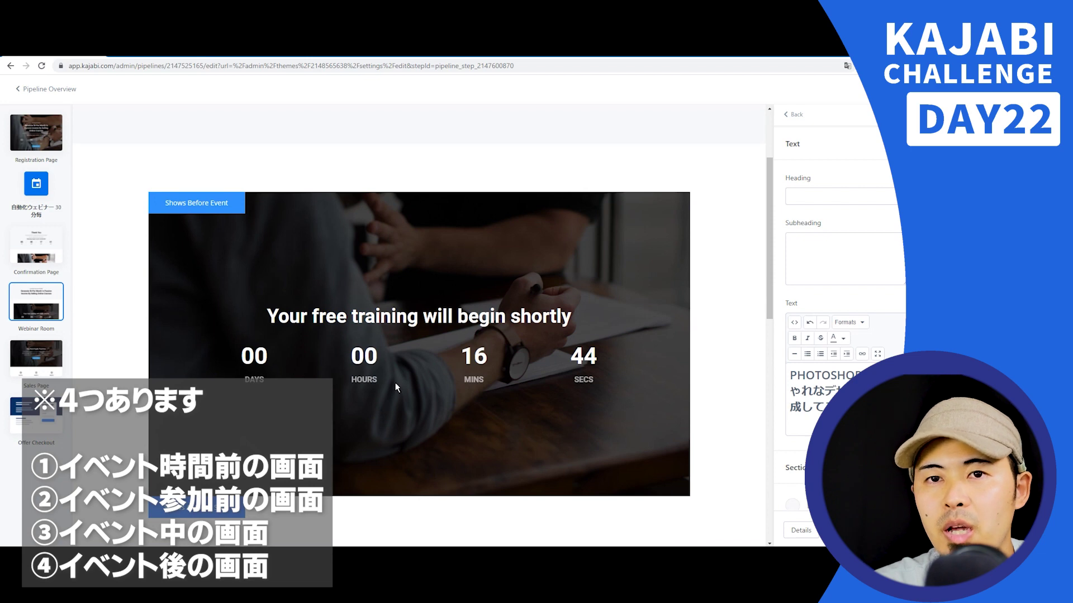
scroll(424, 363, "down", 6)
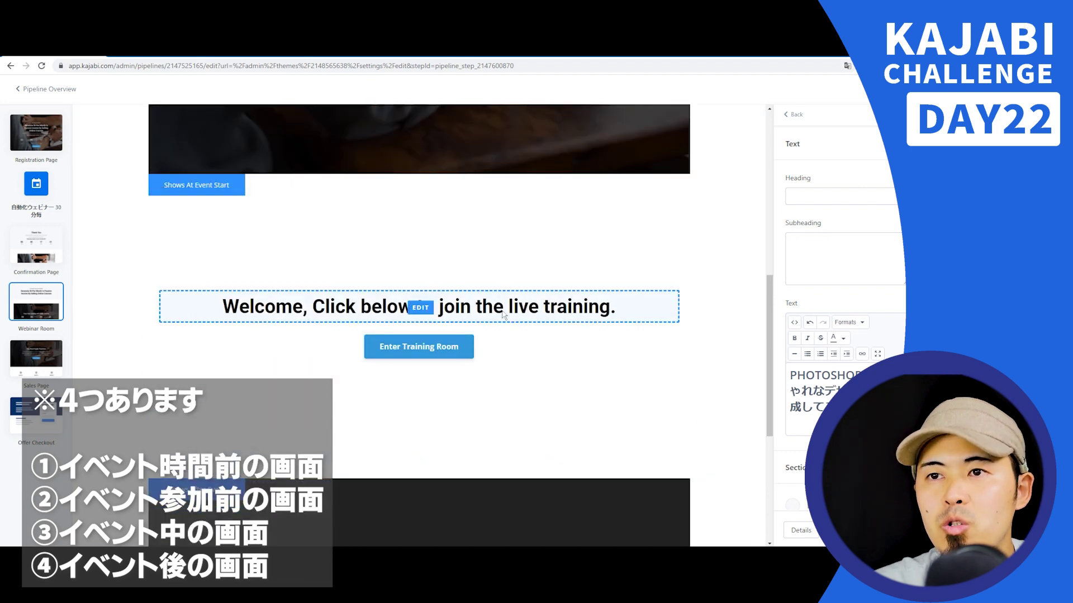
scroll(495, 373, "down", 4)
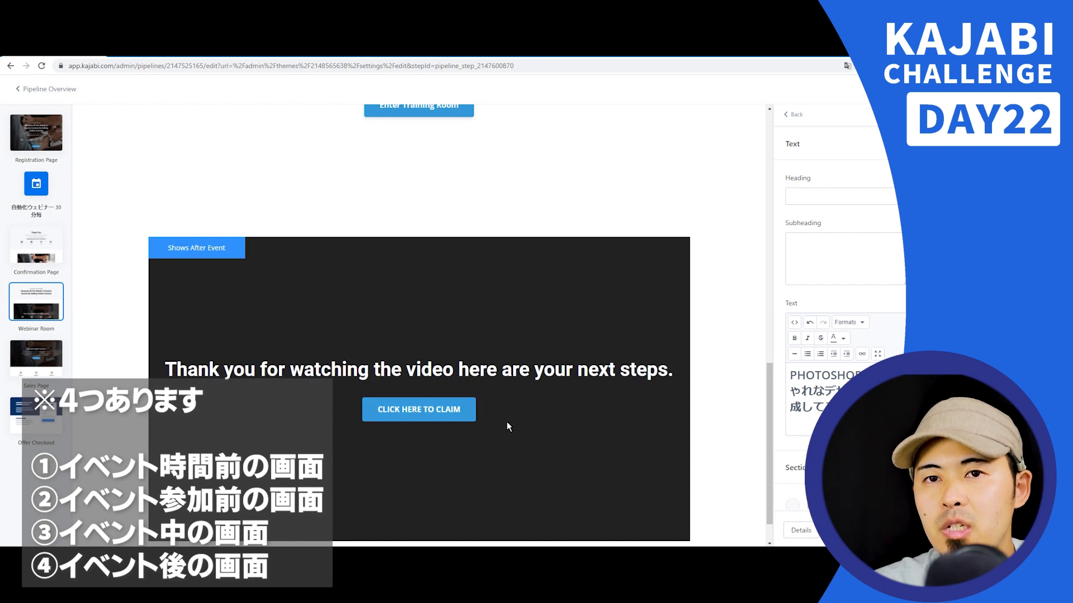
scroll(438, 402, "up", 3)
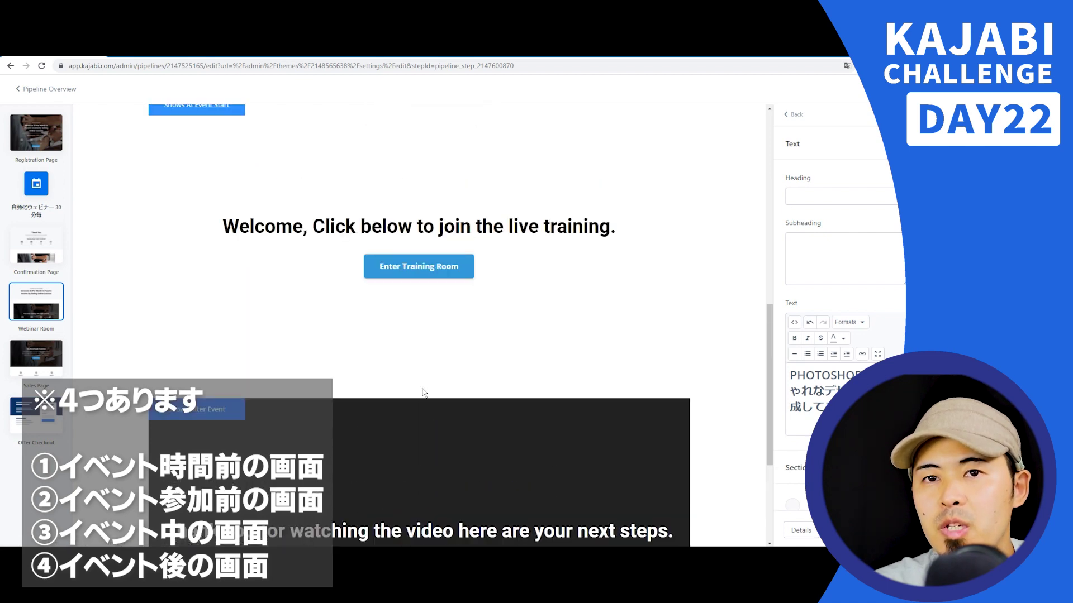
scroll(440, 362, "up", 4)
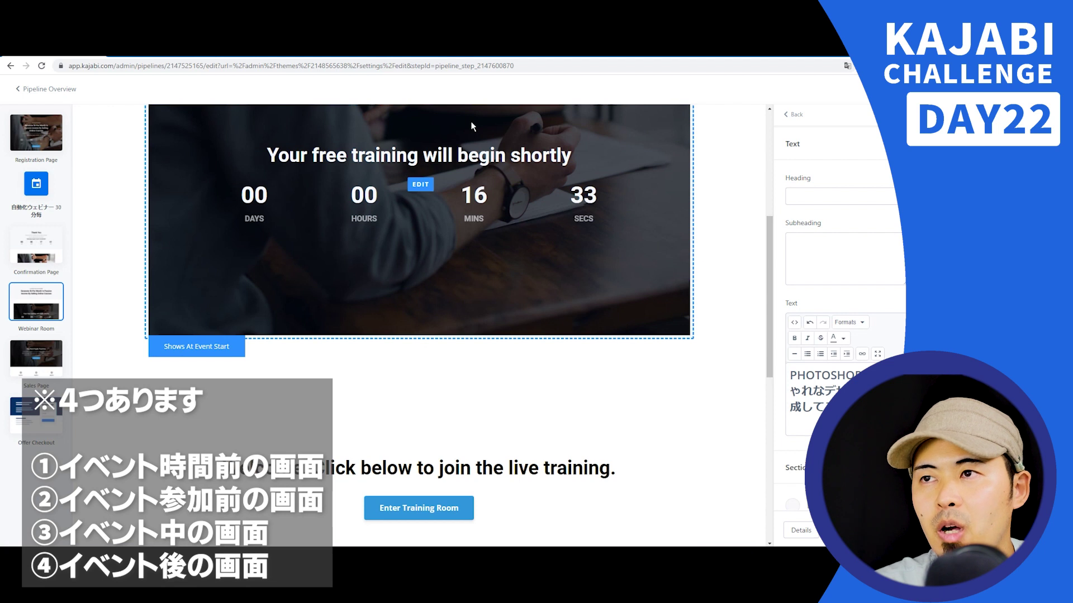
Step: Set the During Event video in the Webinar Room's Event Video section to the second recent video titled "入門編購入者の限定オファーです！"
left_click(369, 253)
left_click(800, 117)
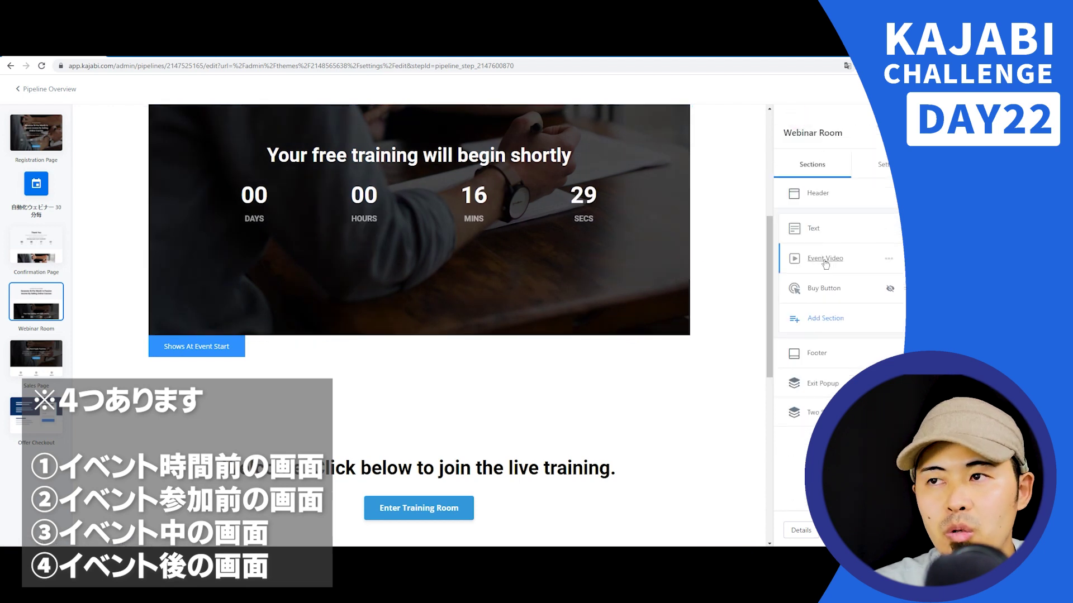
left_click(825, 259)
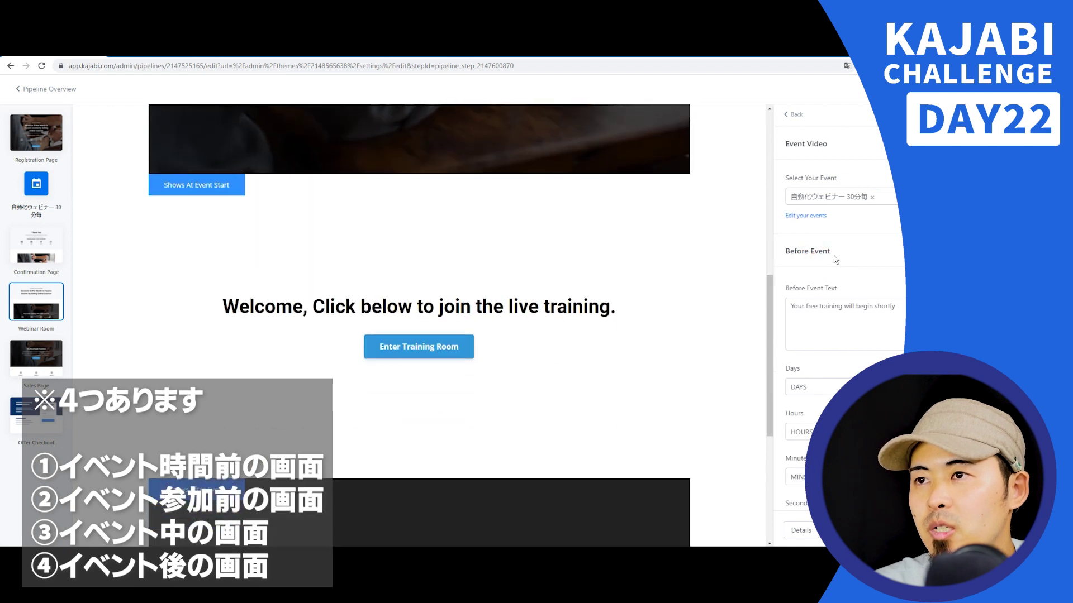
scroll(853, 296, "down", 10)
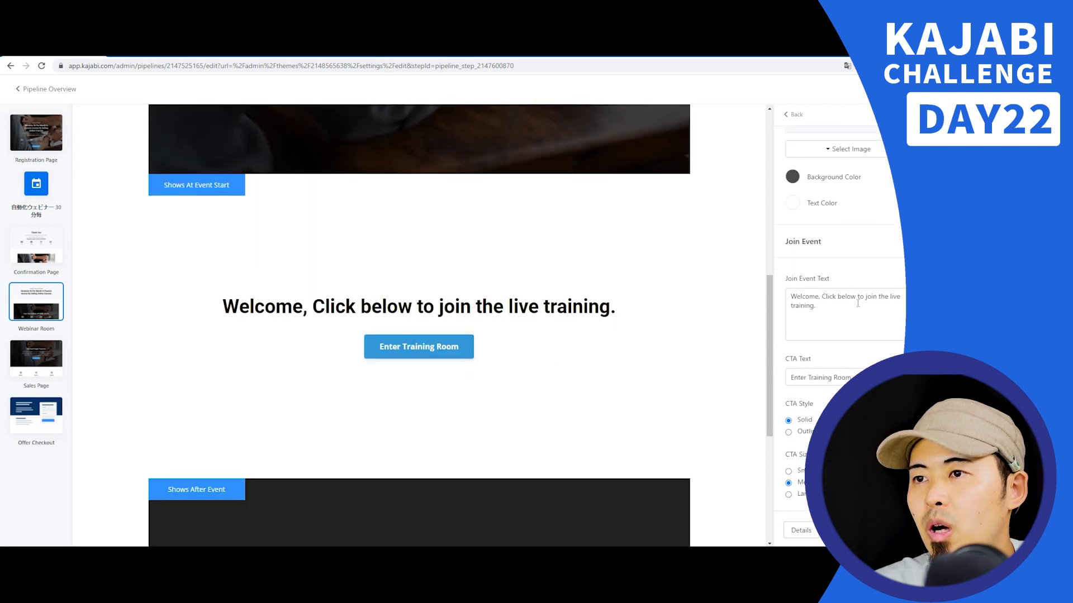
scroll(863, 320, "down", 4)
scroll(849, 313, "up", 2)
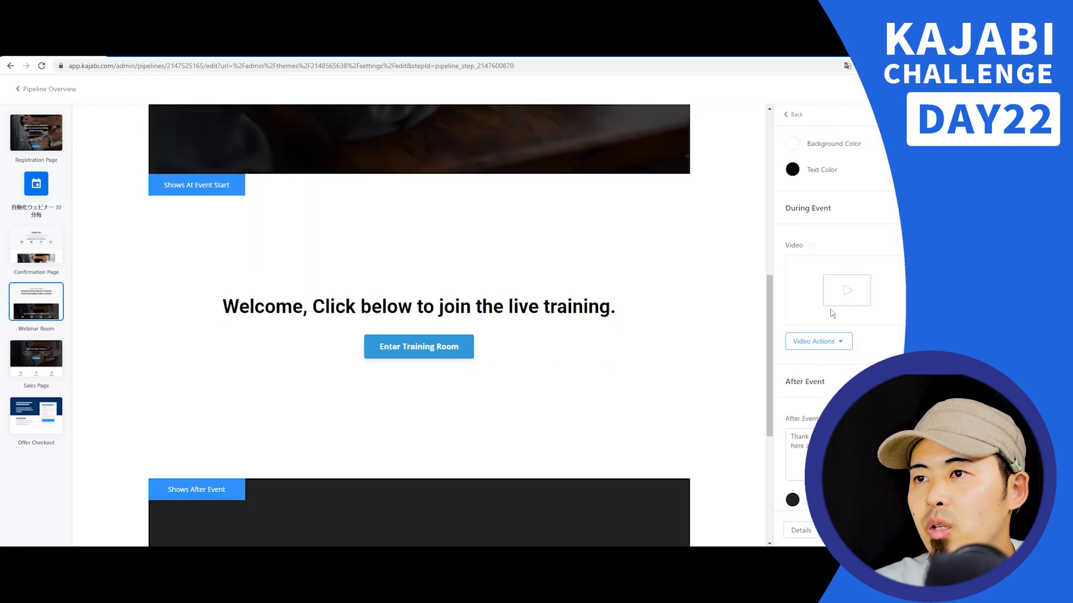
left_click(822, 343)
left_click(819, 379)
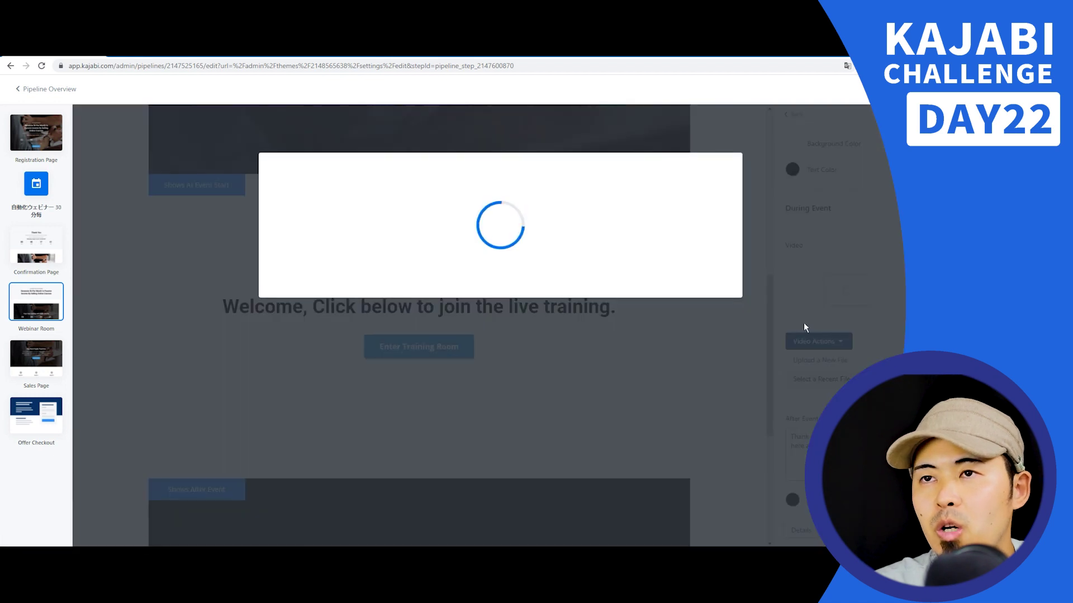
left_click(438, 246)
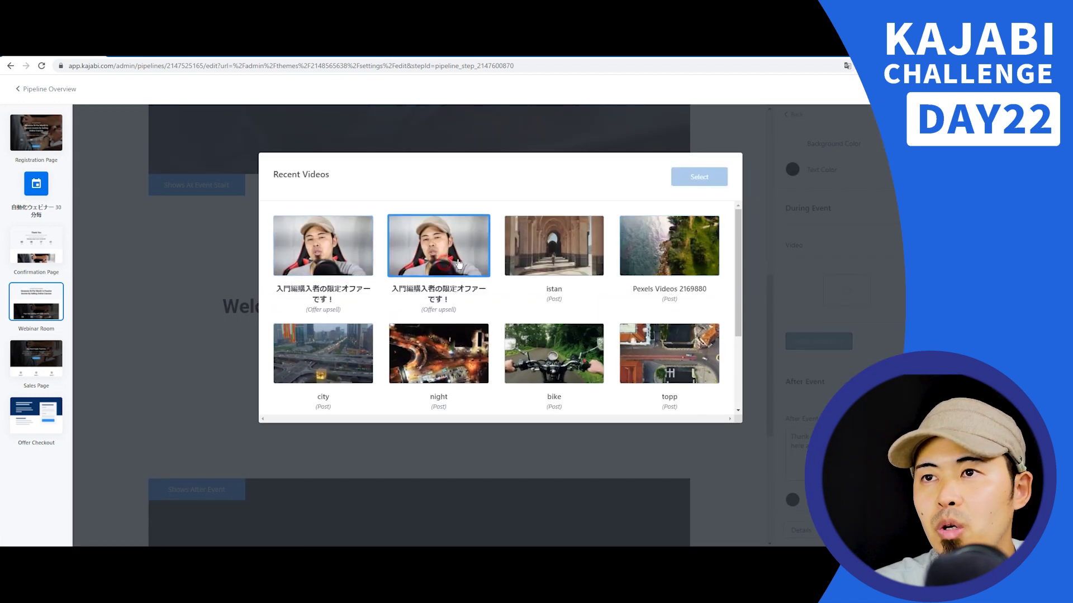
left_click(701, 179)
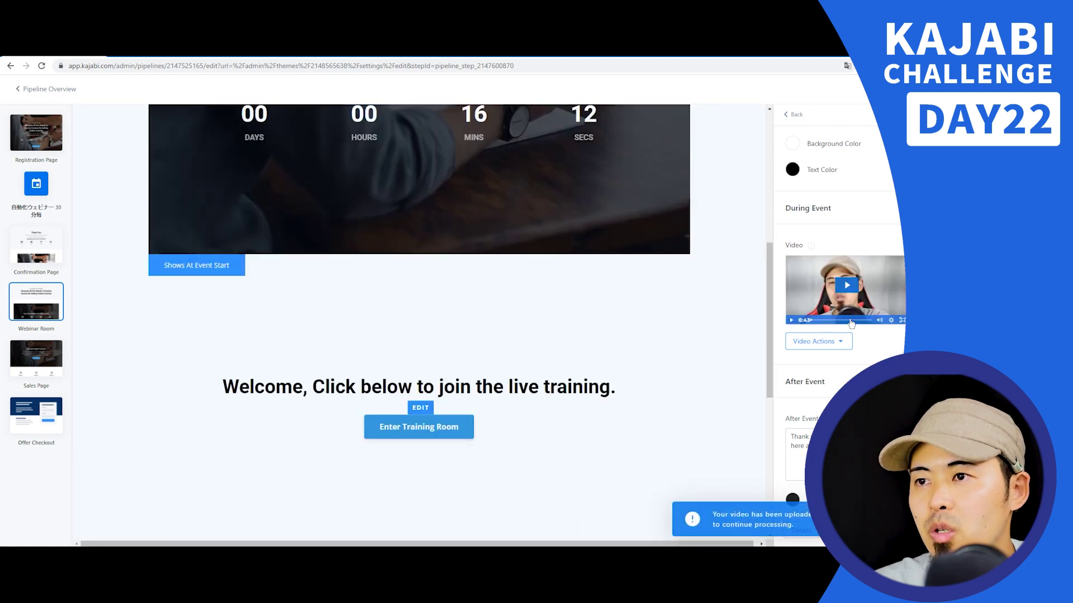
Step: Change the Before Event Text of the Event Video section to "イベントはまもなく始まります"
scroll(850, 322, "down", 3)
scroll(842, 323, "up", 6)
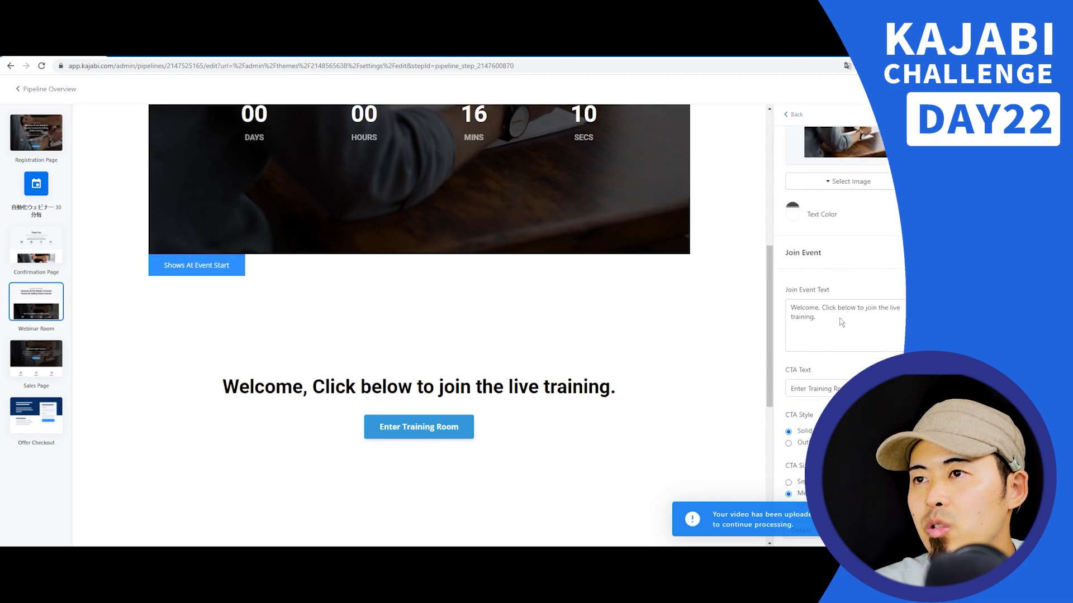
scroll(841, 323, "up", 5)
scroll(442, 271, "up", 5)
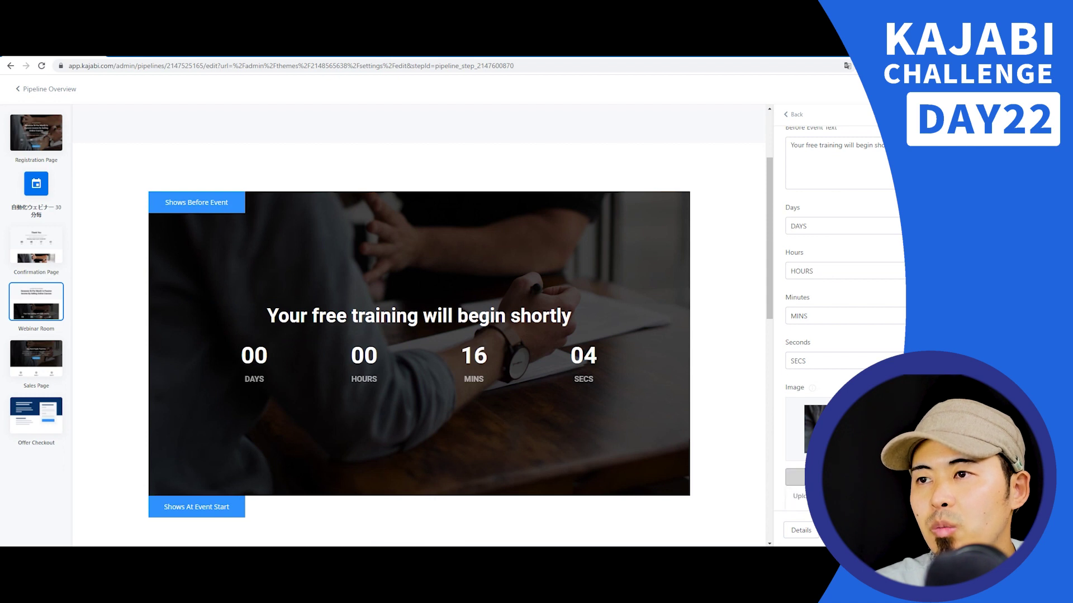
triple_click(814, 143)
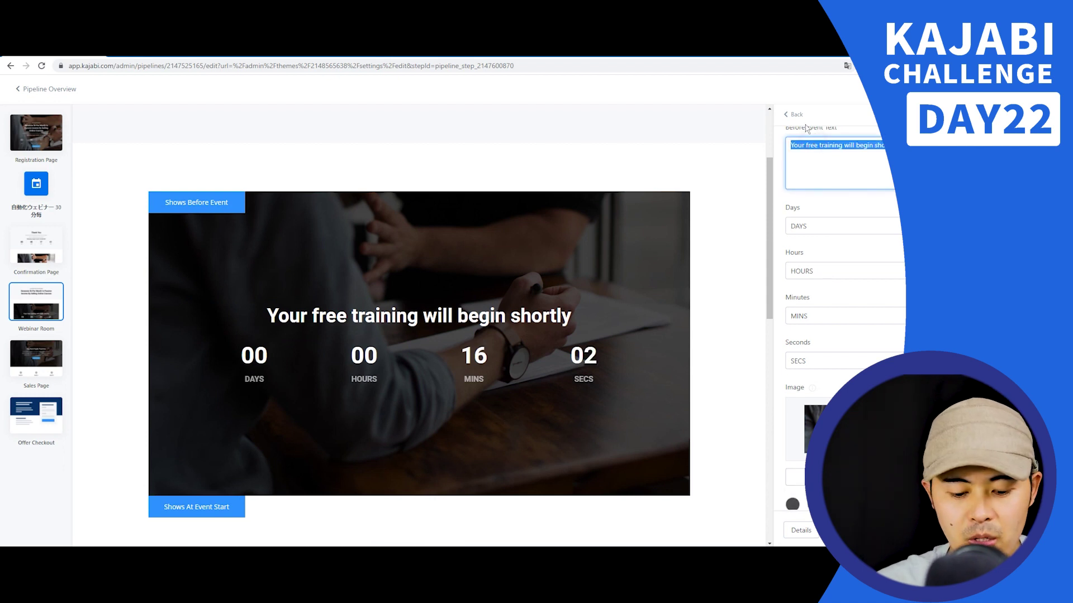
type("イベントはまもなく始まります")
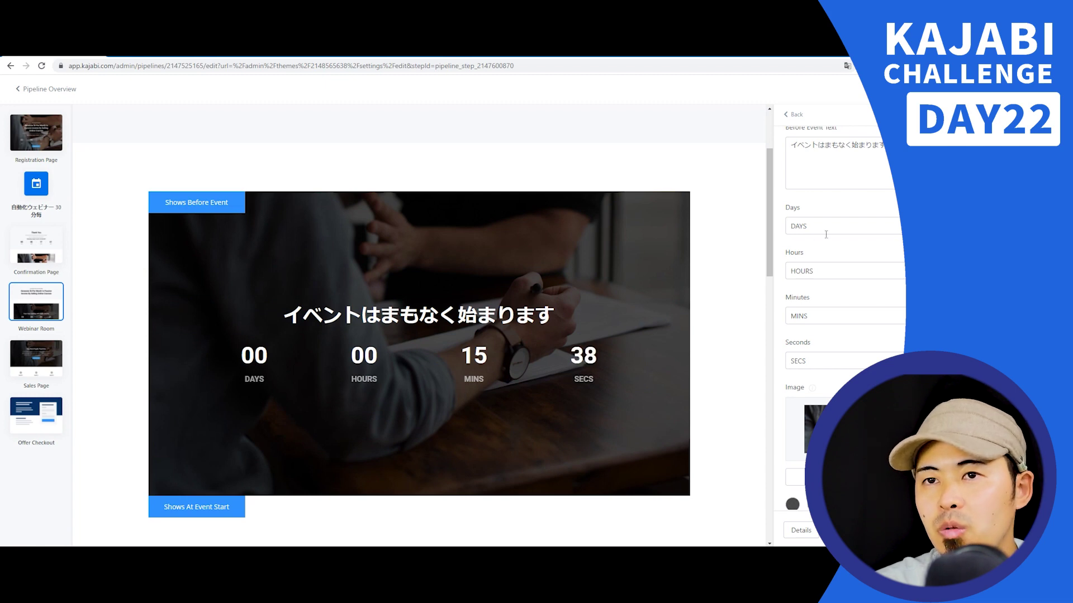
Step: Set the Join Event Text to "クリックして参加します" and its CTA Text to "入室する"
scroll(826, 234, "down", 4)
scroll(614, 218, "down", 4)
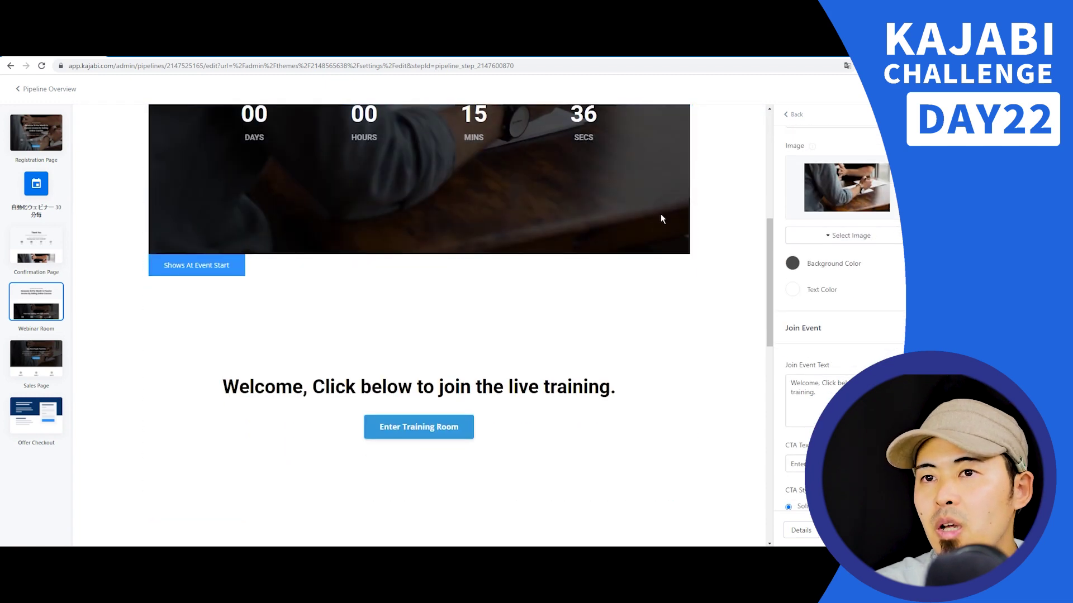
scroll(634, 228, "down", 1)
scroll(810, 285, "down", 1)
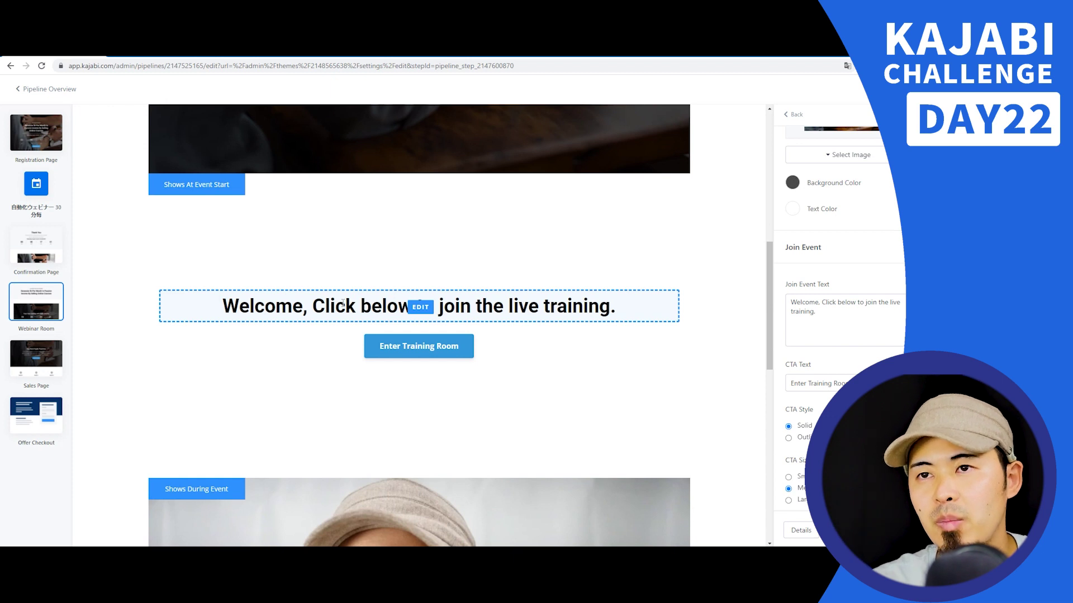
scroll(881, 263, "up", 7)
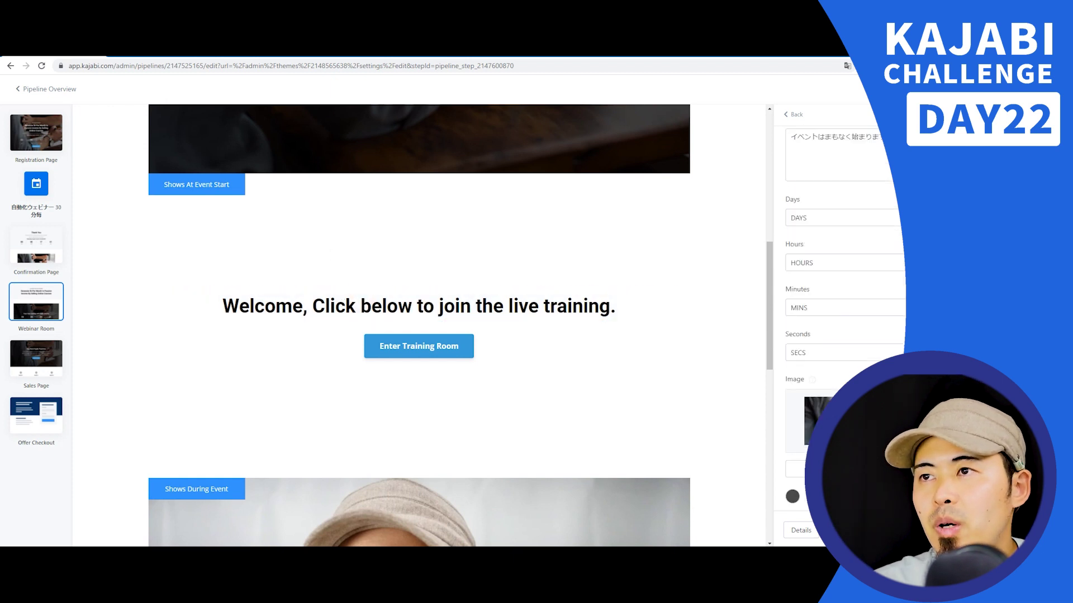
scroll(880, 264, "down", 7)
triple_click(843, 298)
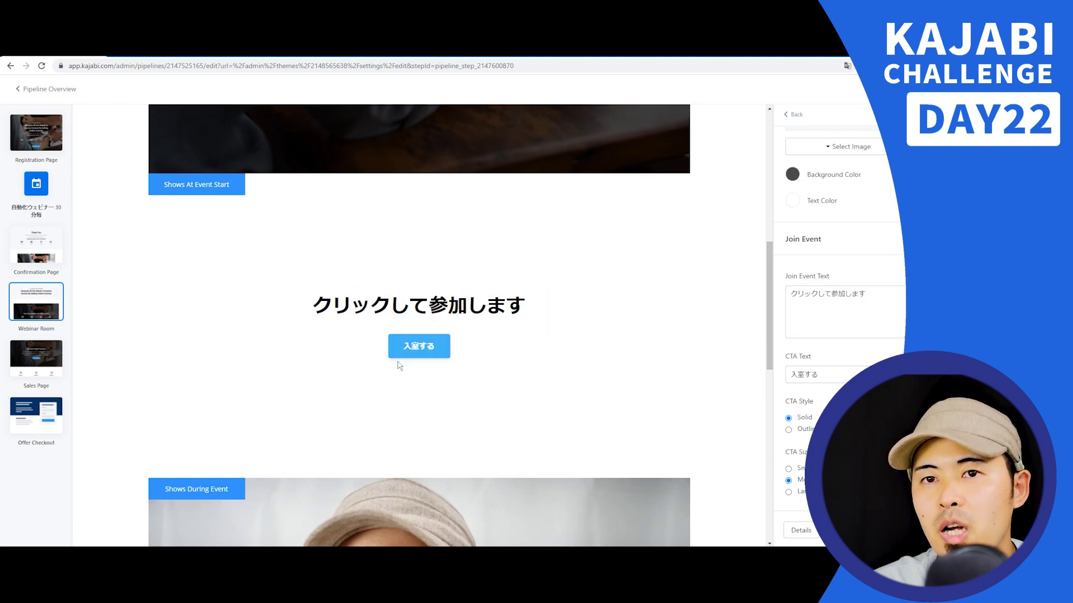
Step: Check the During Event video in the preview and change the After Event Text to "ご視聴ありがとうございます！"
scroll(423, 288, "down", 4)
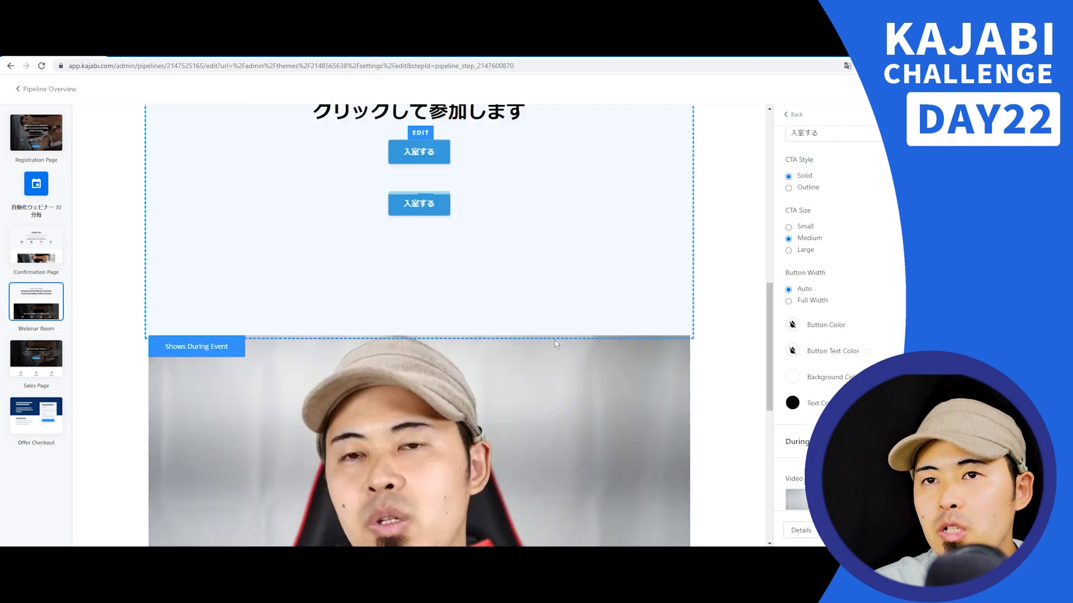
scroll(778, 329, "down", 3)
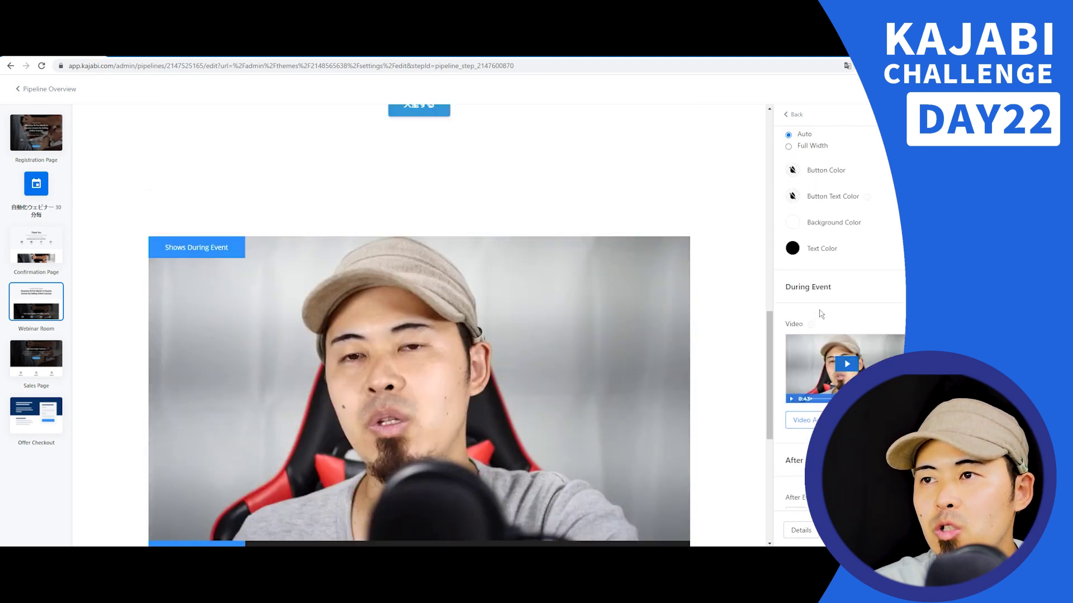
scroll(860, 251, "down", 3)
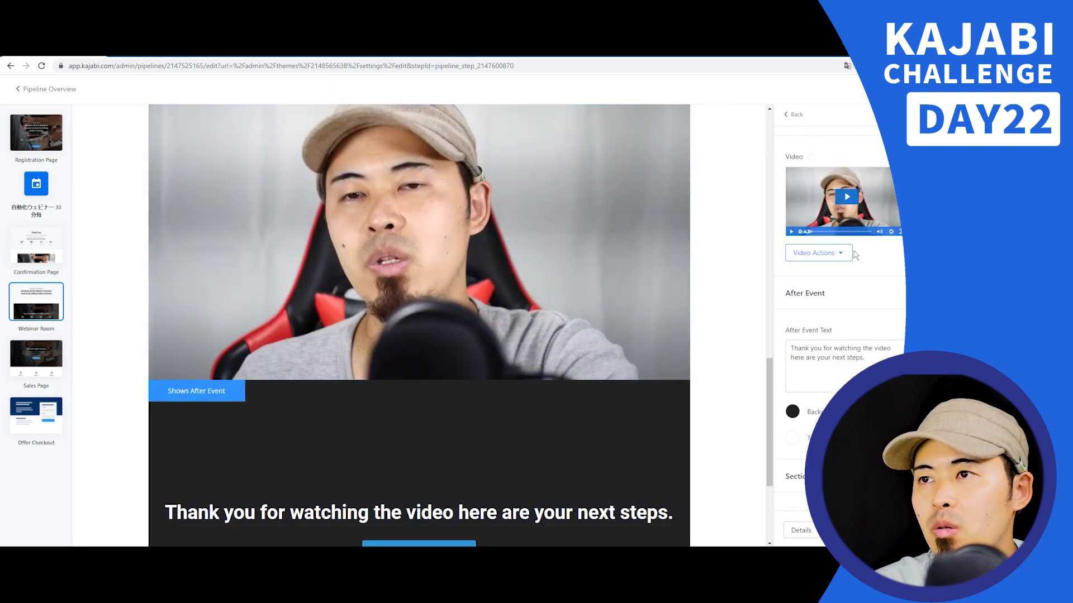
scroll(838, 313, "up", 1)
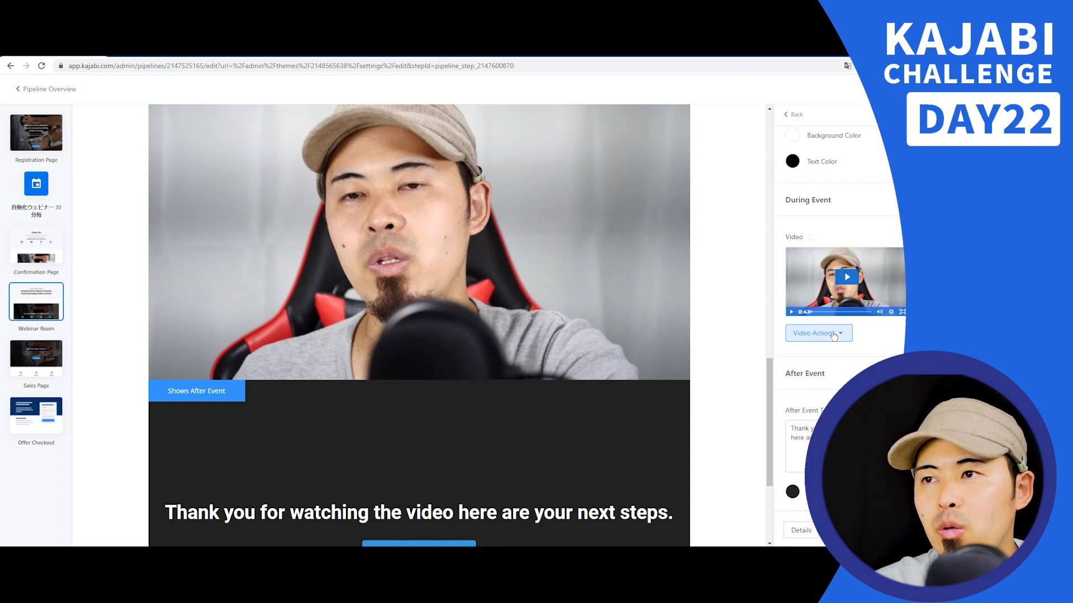
scroll(546, 317, "down", 3)
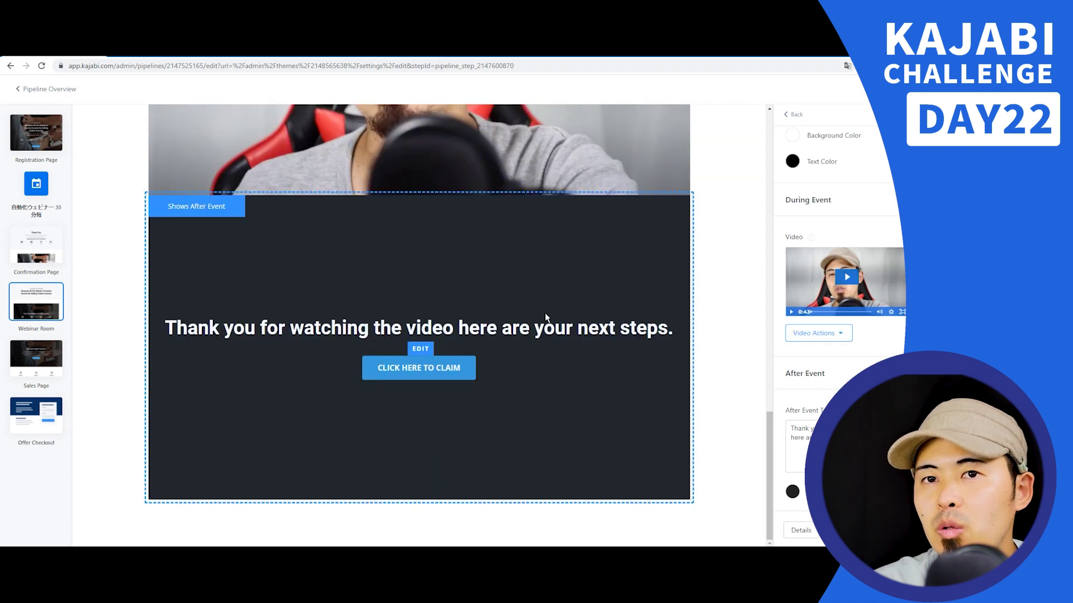
left_click(544, 307)
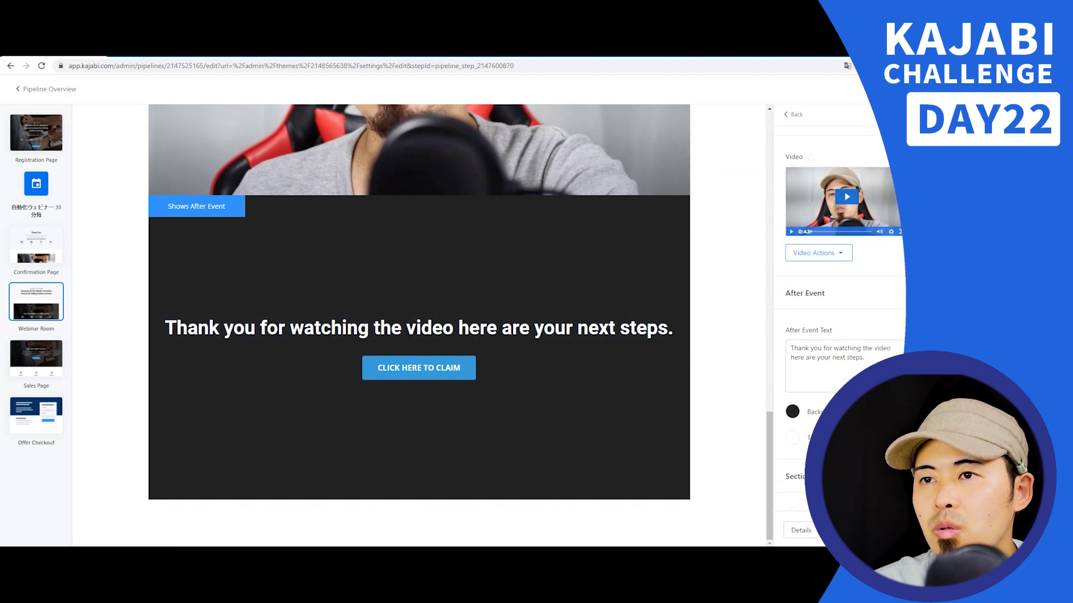
key("ctrl+a")
type("ご視聴ありがとうございます！")
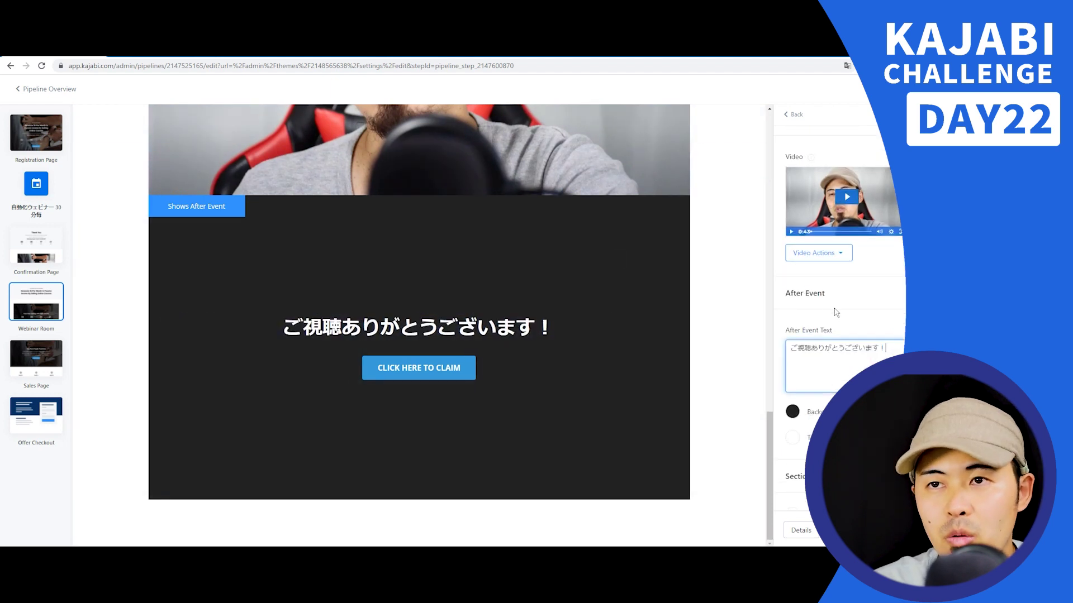
Step: Set the after-event Call To Action's CTA Text to "コースを購入する" and choose its CTA Action
scroll(836, 312, "down", 3)
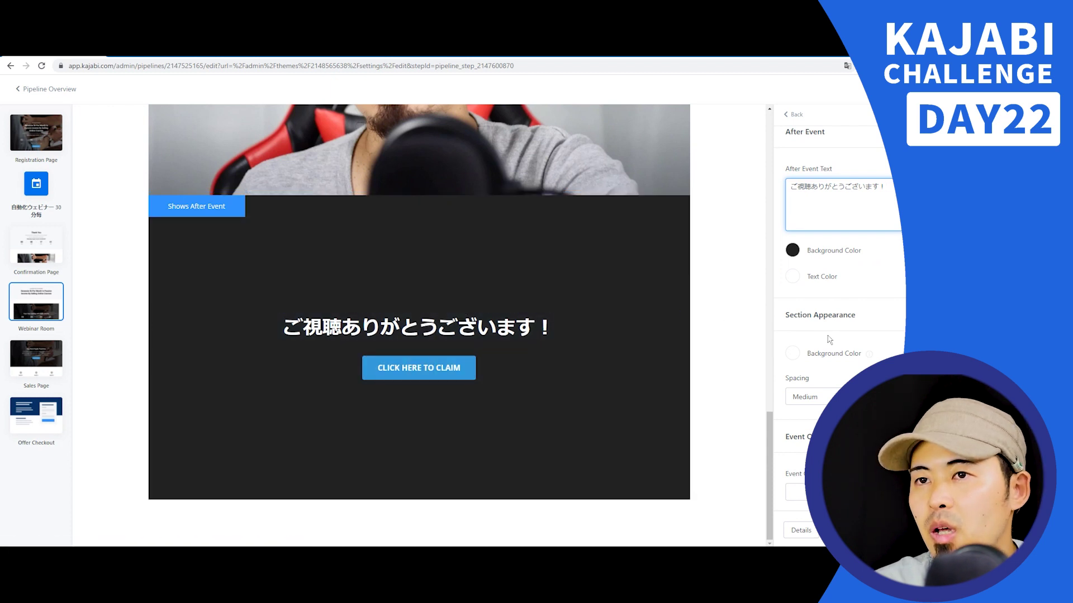
scroll(829, 339, "down", 3)
left_click(810, 430)
left_click(868, 220)
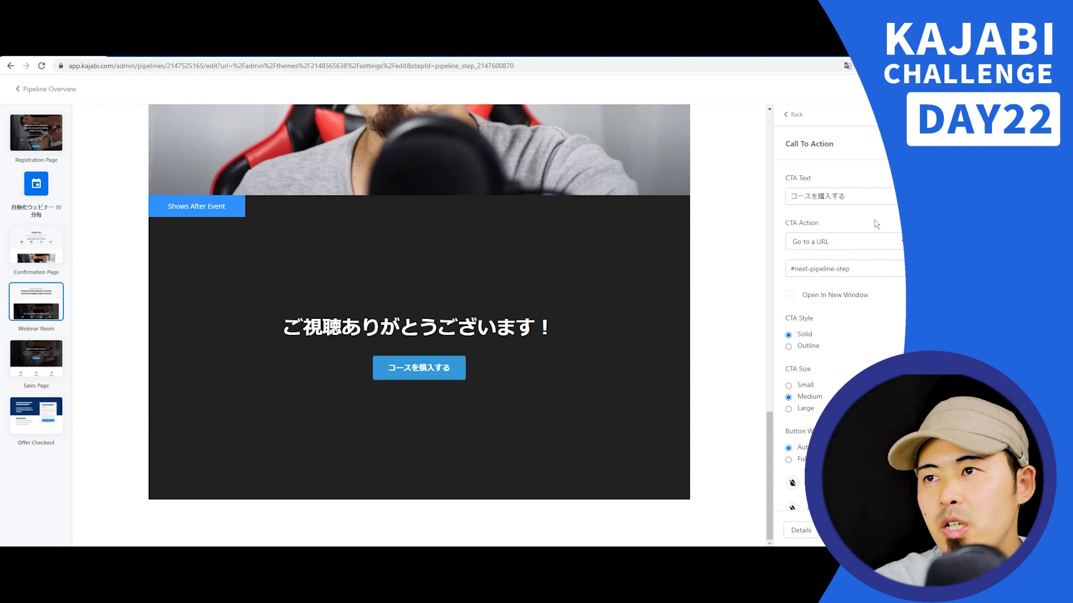
left_click(870, 240)
left_click(886, 323)
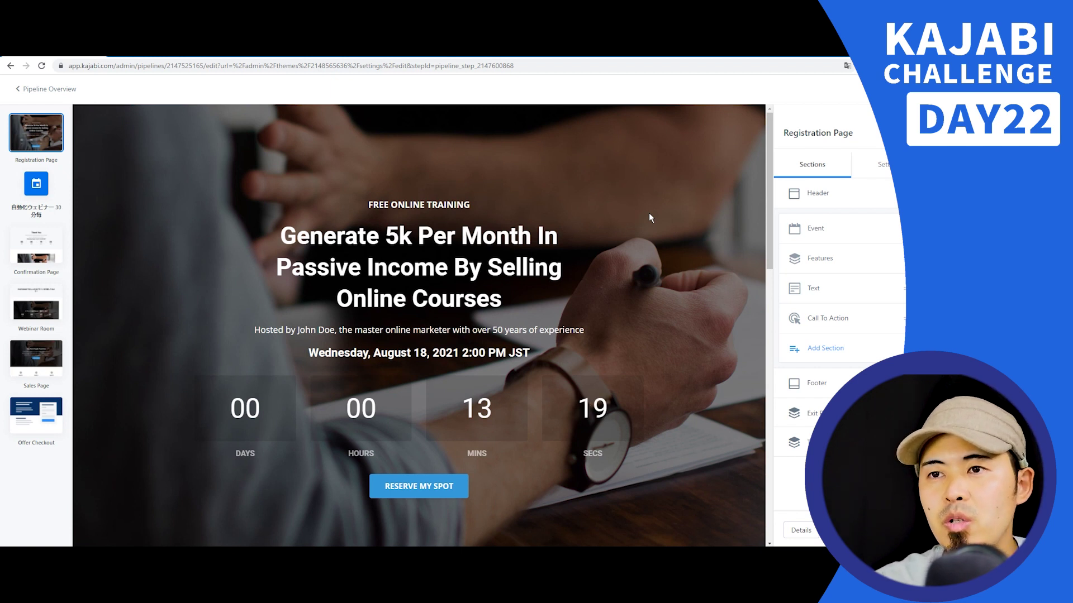
Step: Check the countdown timer and the reservation button in the Registration Page preview
scroll(479, 415, "down", 3)
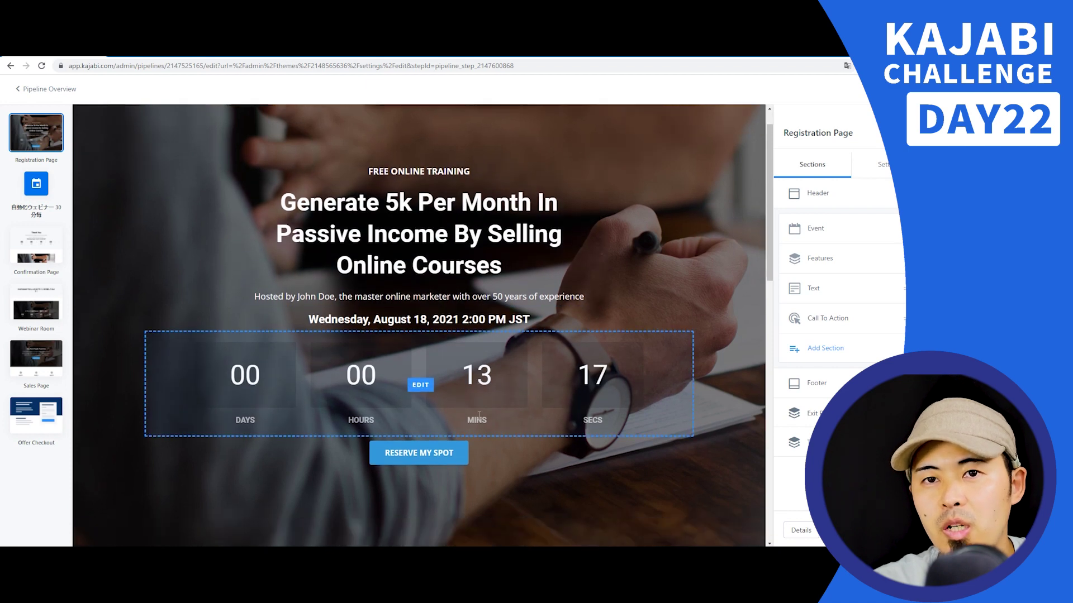
scroll(441, 347, "up", 2)
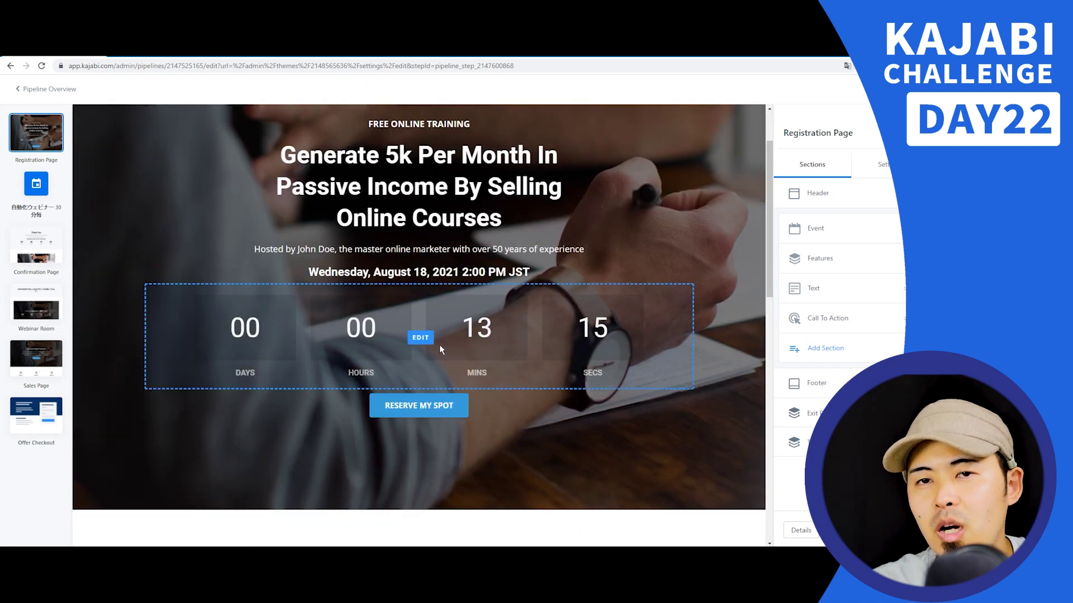